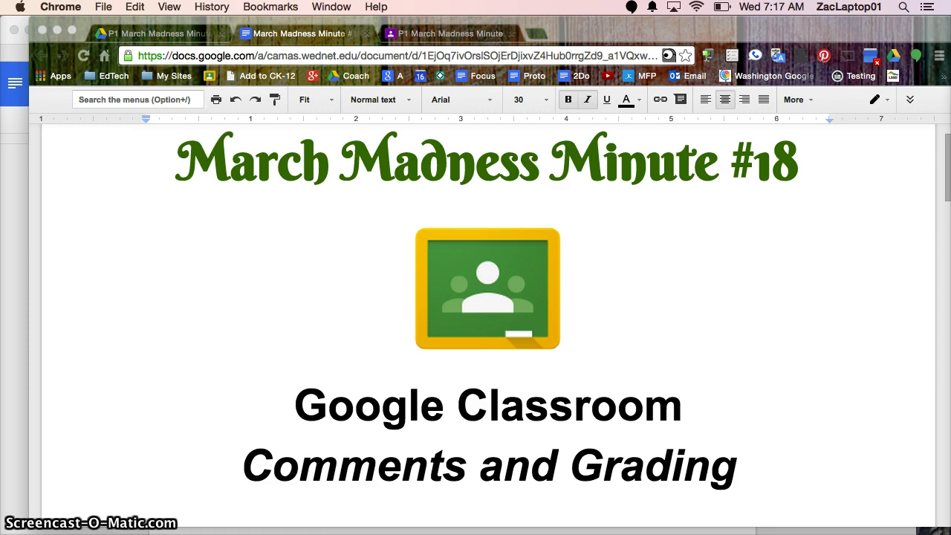
Scroll the intro document down to the five-item bulleted overview list
scroll(141, 446, "down", 5)
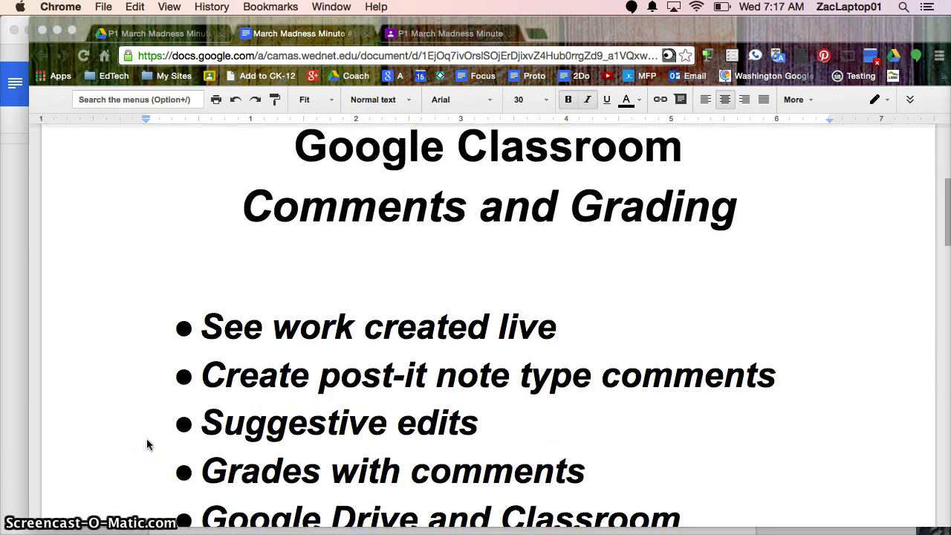
scroll(147, 445, "down", 1)
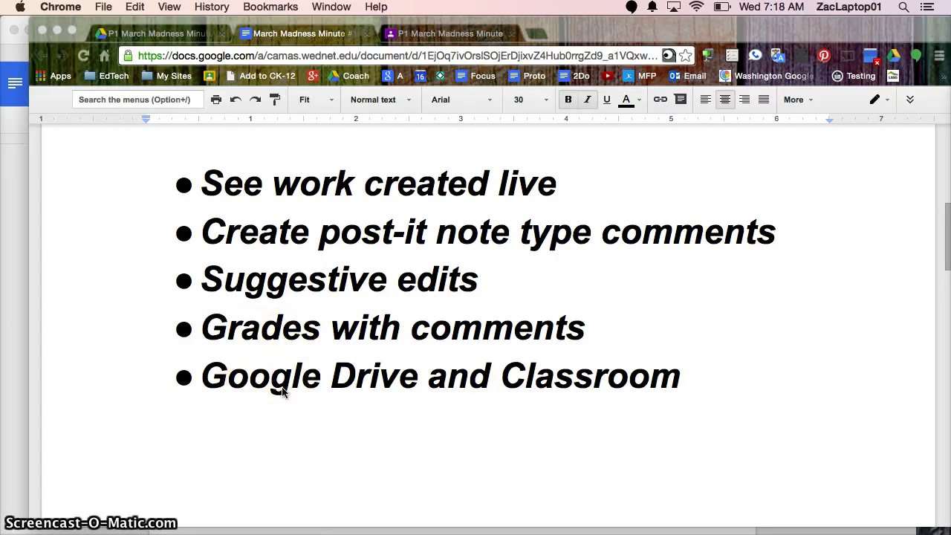
From Pick your colony's Not Done list, open the student's 'Colony- Where to live and why' doc
left_click(434, 35)
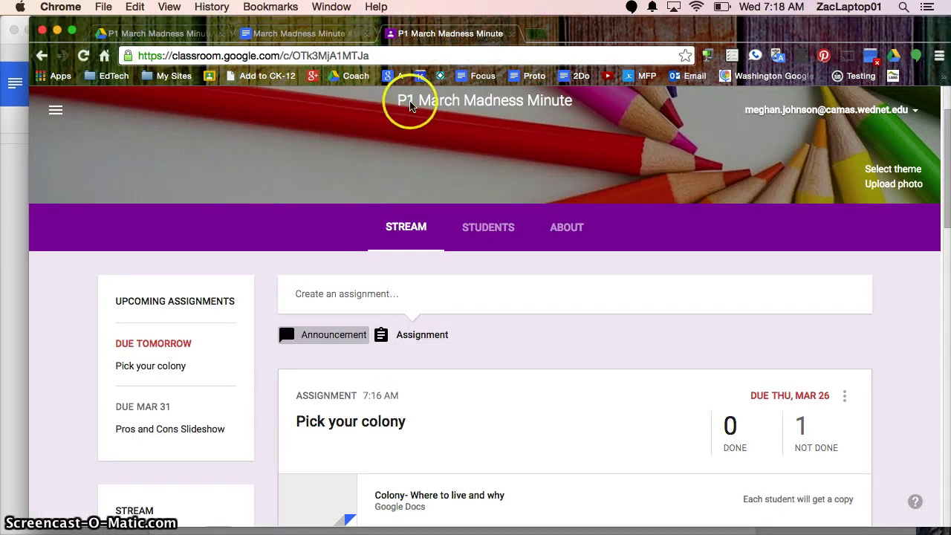
scroll(527, 146, "down", 5)
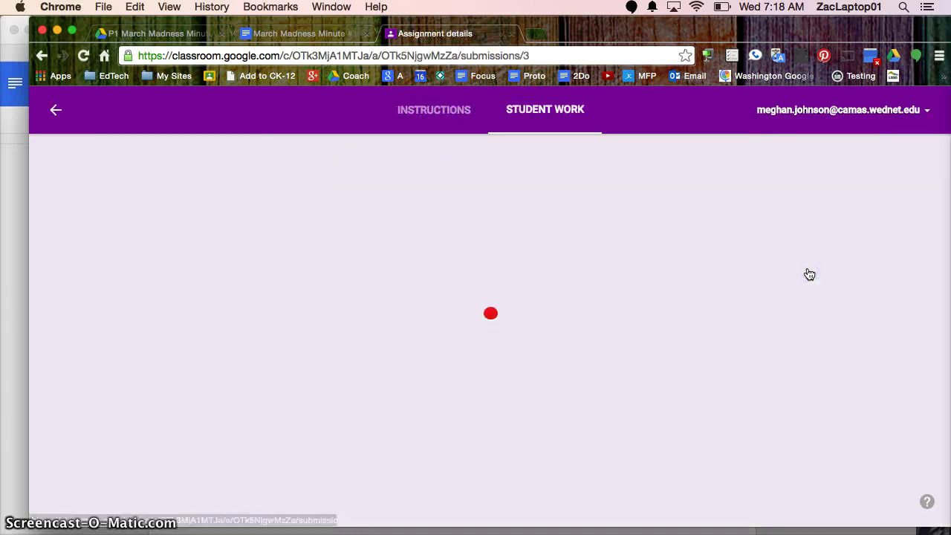
left_click(586, 301)
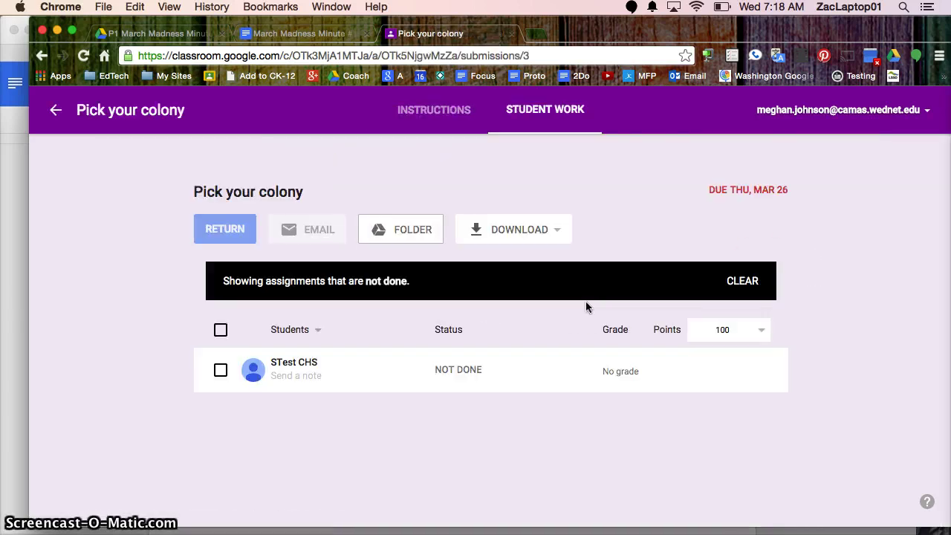
left_click(293, 359)
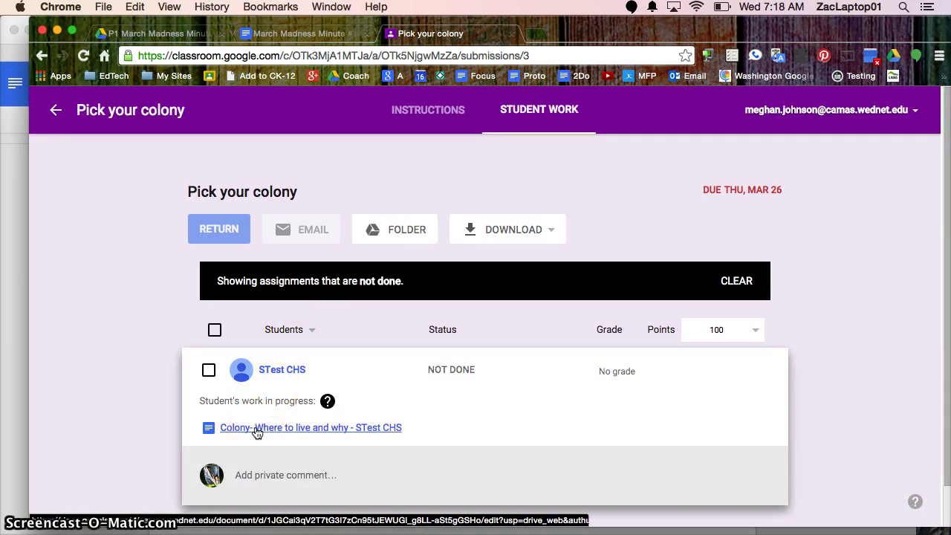
left_click(256, 429)
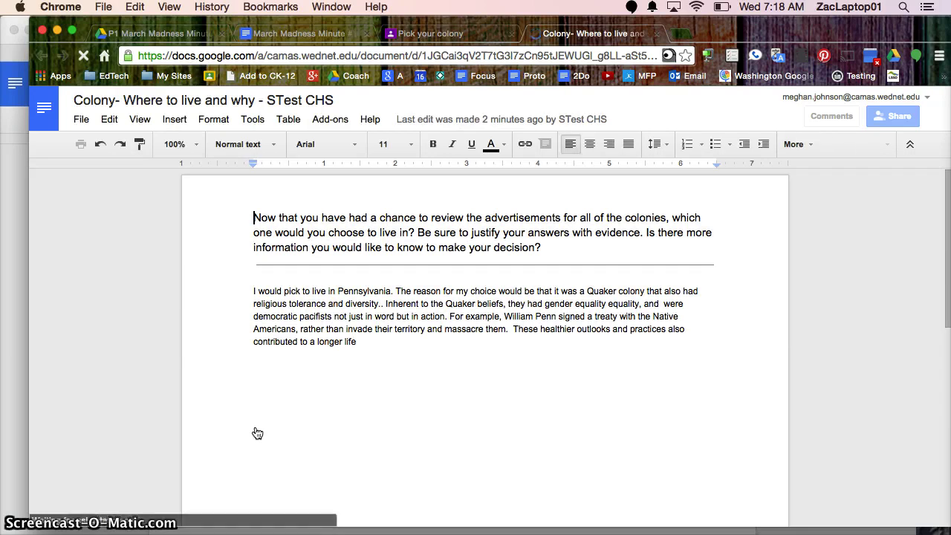
Comment 'How much longer?' on the phrase 'a longer life' in the student's answer
left_click(264, 339)
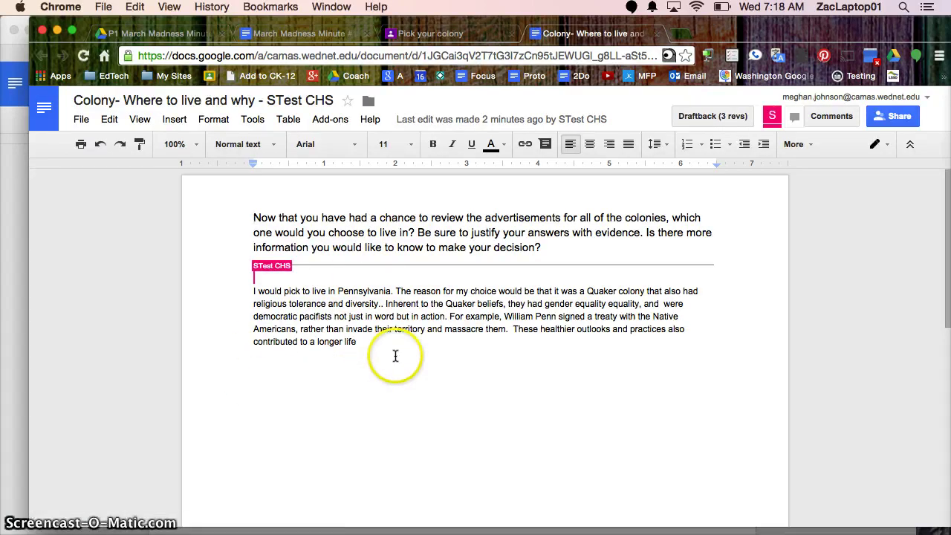
left_click(774, 123)
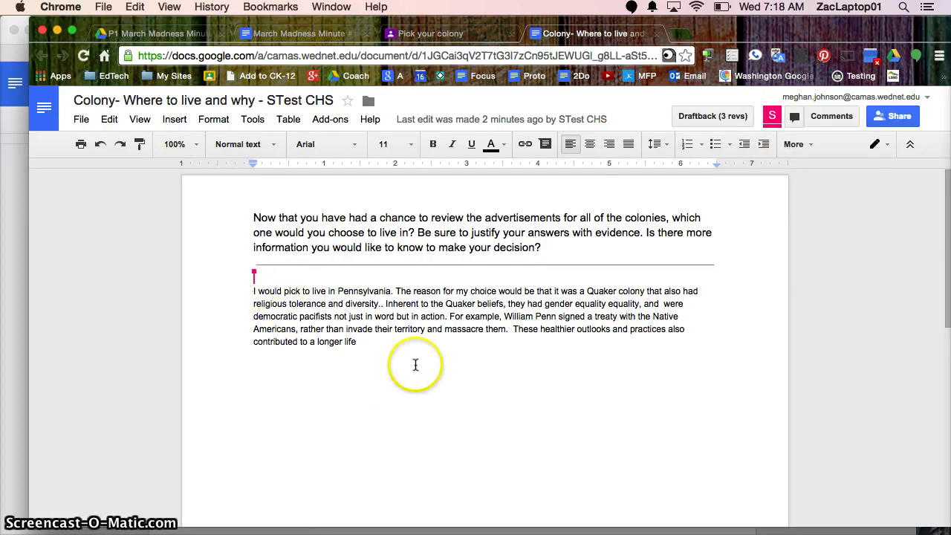
scroll(594, 356, "down", 1)
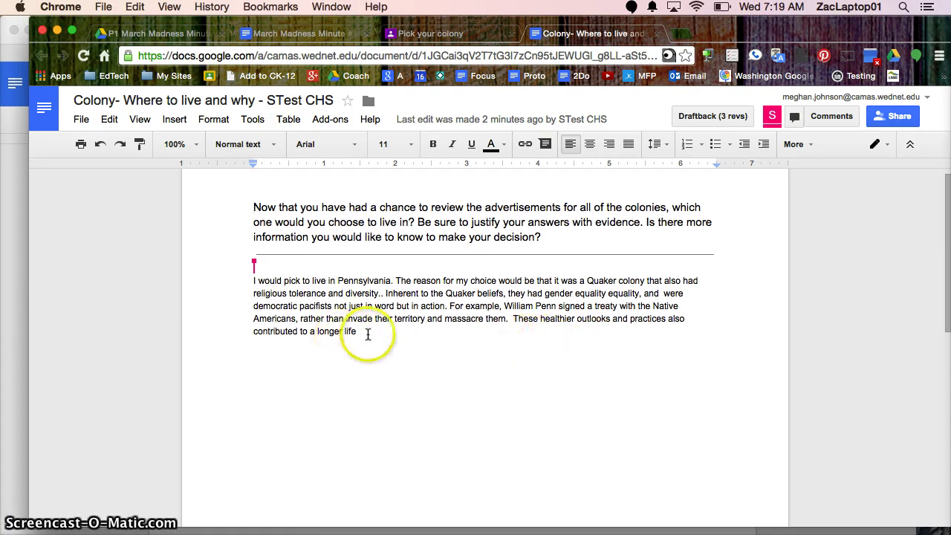
left_click_drag(365, 333, 342, 335)
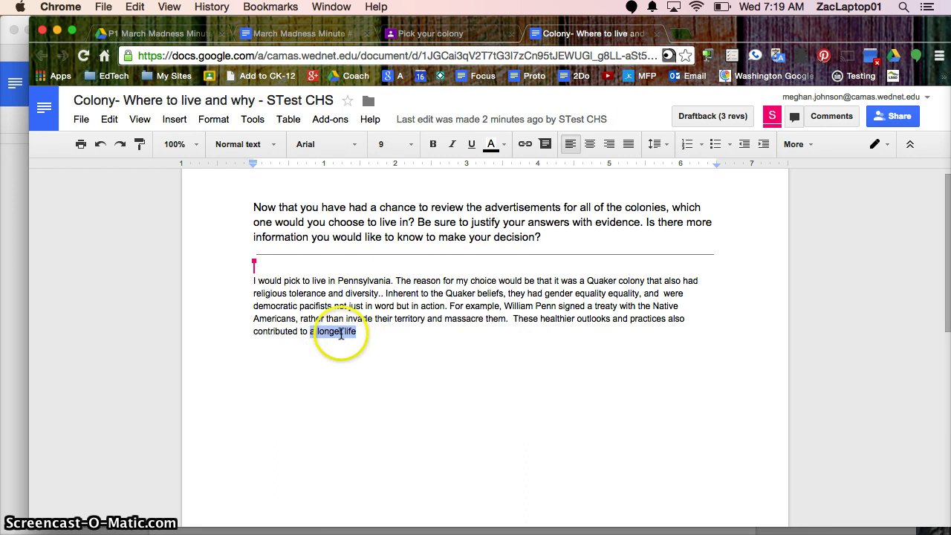
right_click(341, 335)
left_click(325, 389)
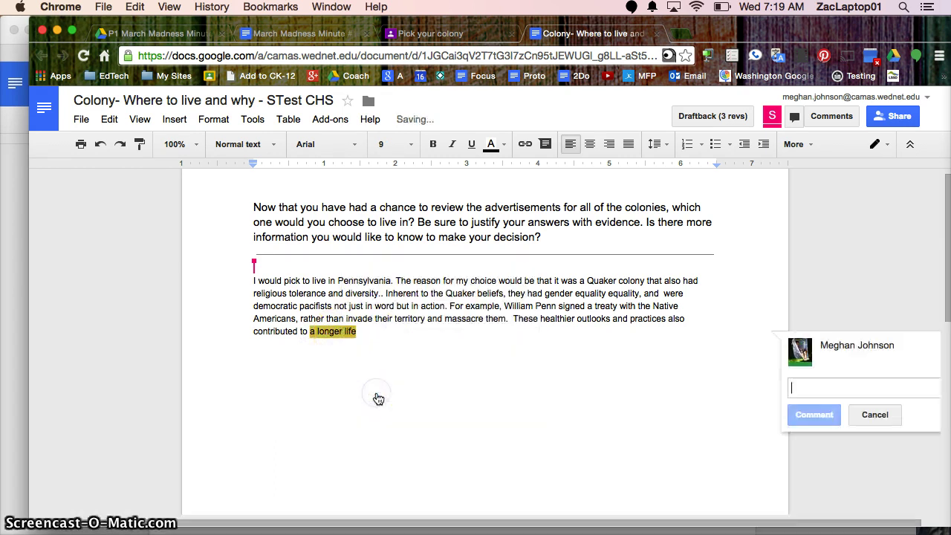
type("How")
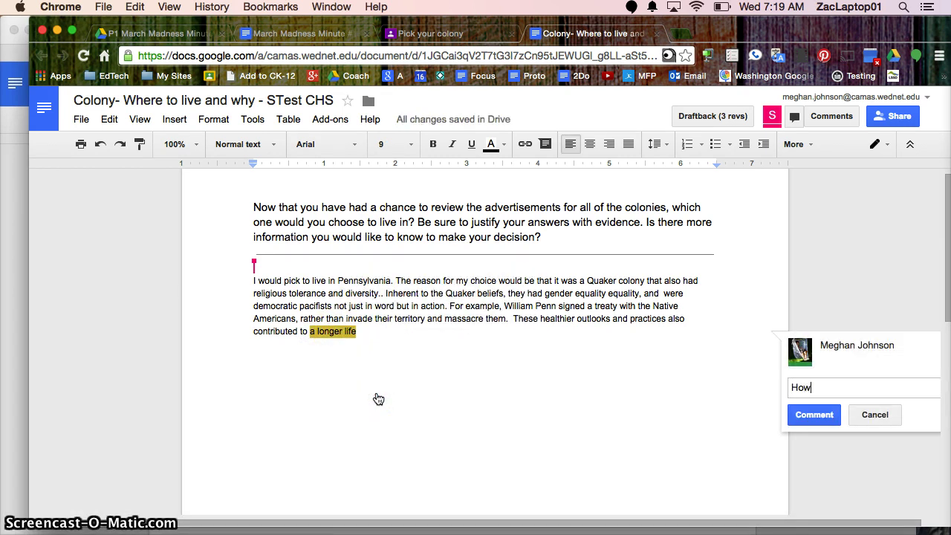
type(" much longer?")
left_click(813, 415)
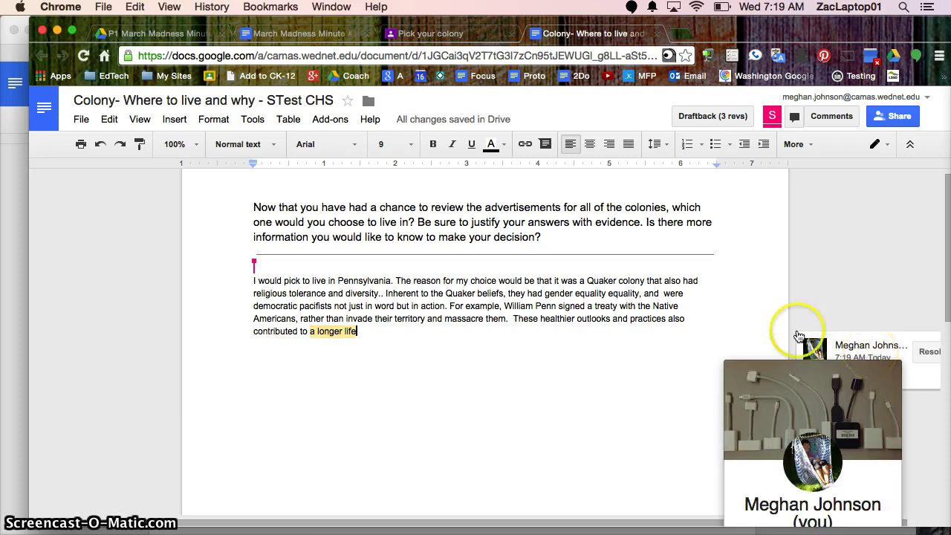
Reopen and close the 'How much longer?' thread to confirm it is attached
left_click(331, 334)
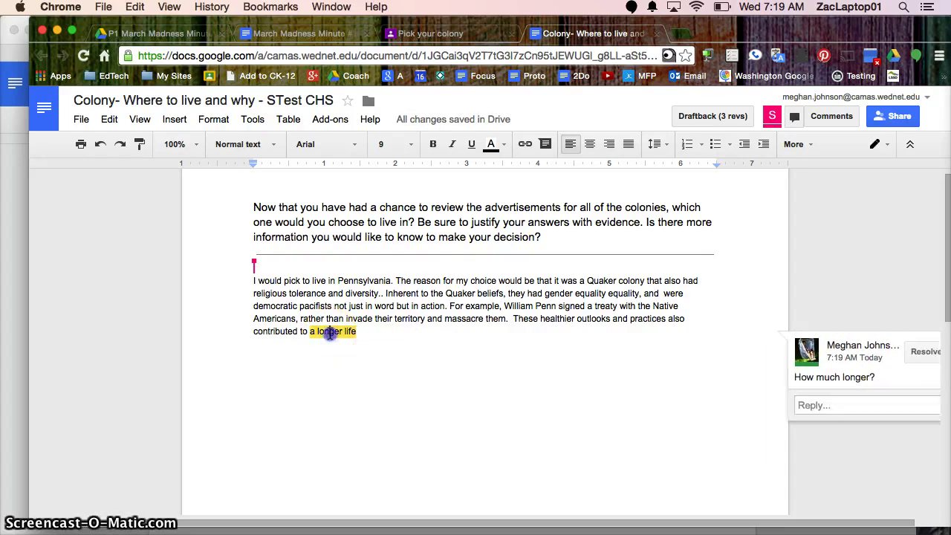
left_click(641, 417)
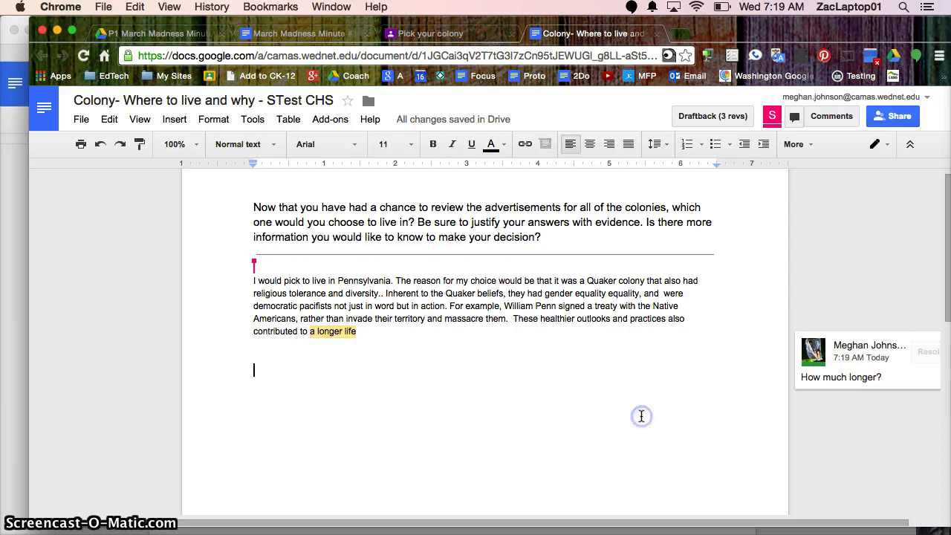
left_click(885, 363)
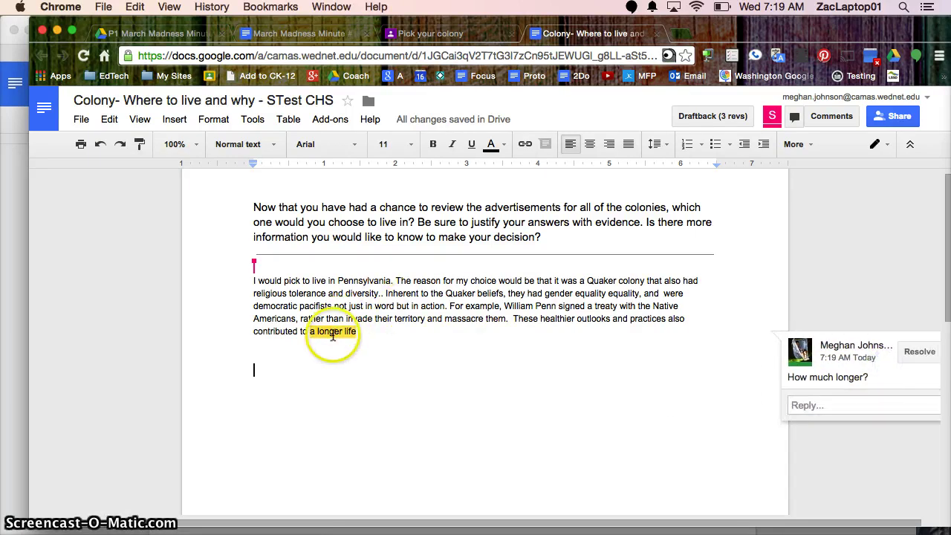
left_click(499, 408)
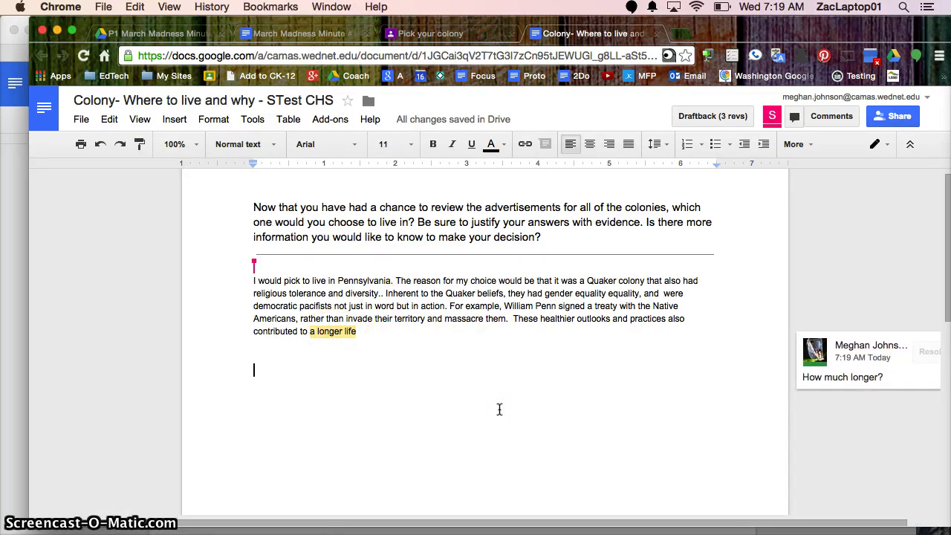
left_click(634, 342)
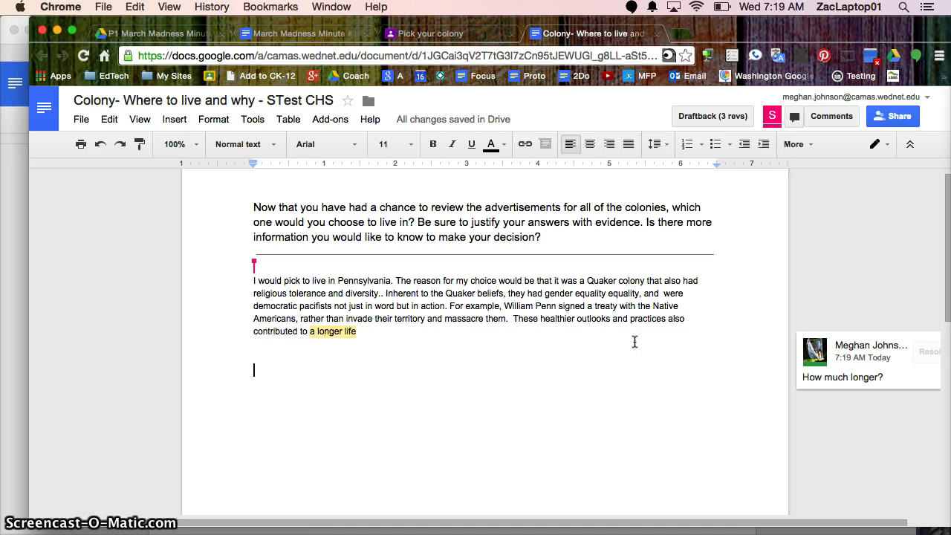
Comment 'What other beliefs effected the colony?' on 'Quaker beliefs' and review both comments
left_click_drag(502, 293, 477, 293)
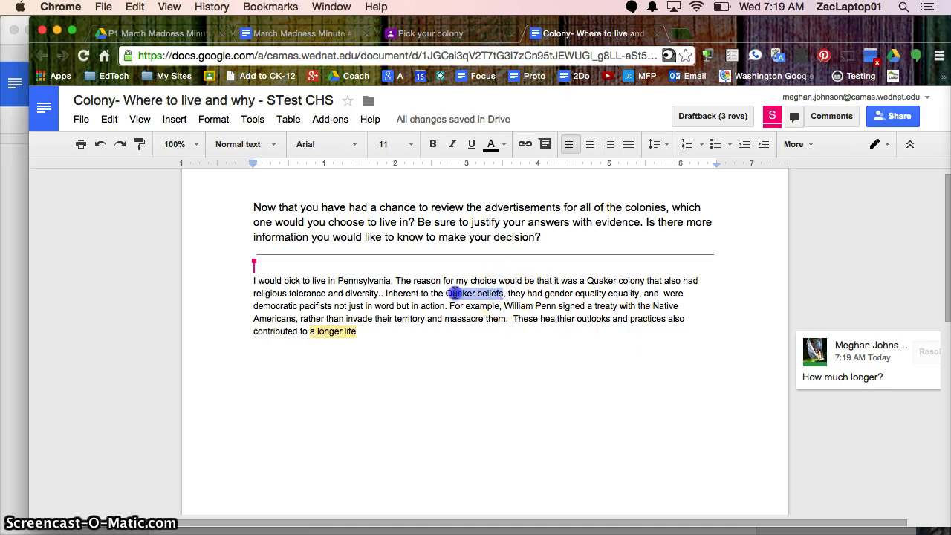
right_click(490, 293)
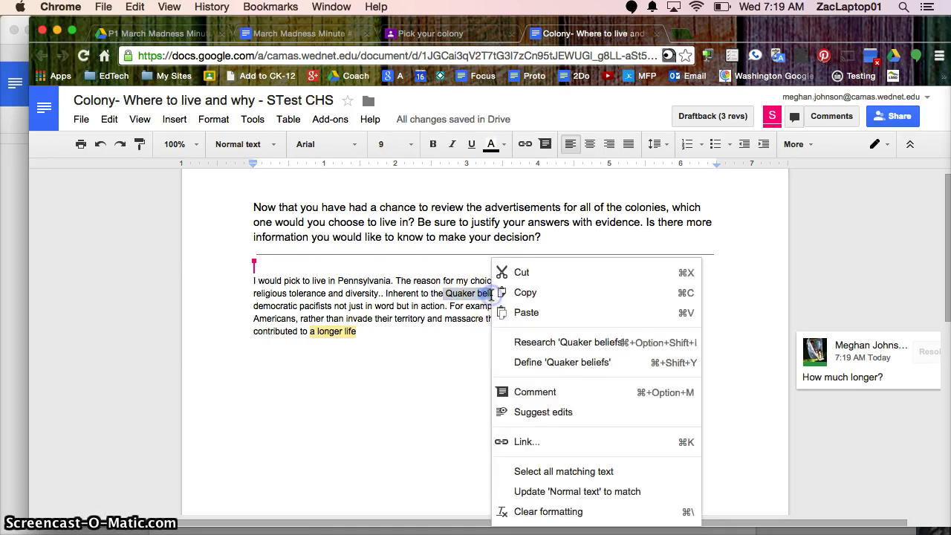
left_click(548, 394)
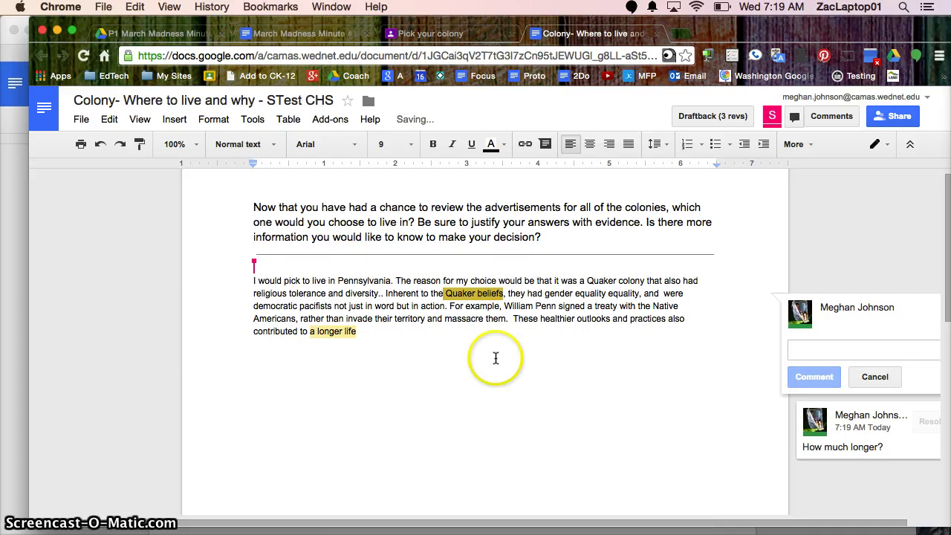
type("What other beliefs effect")
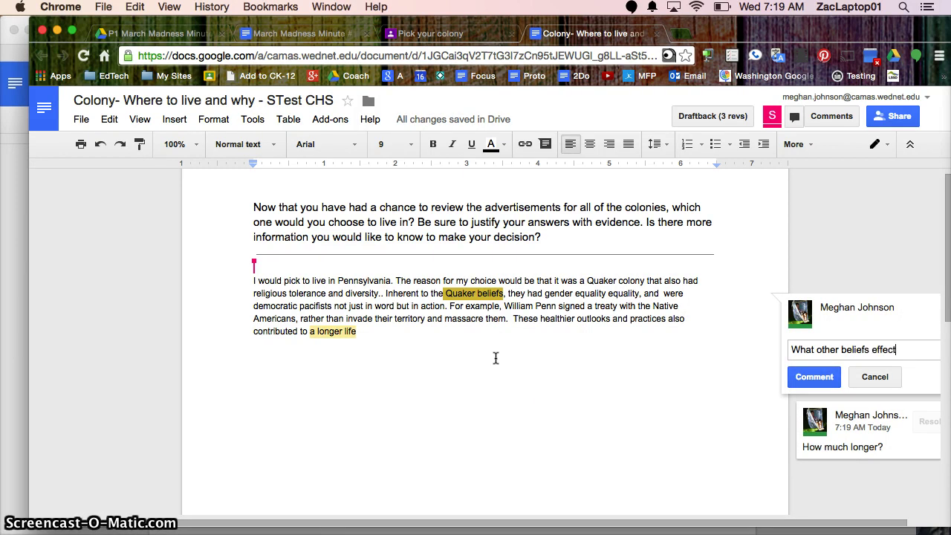
type("lon")
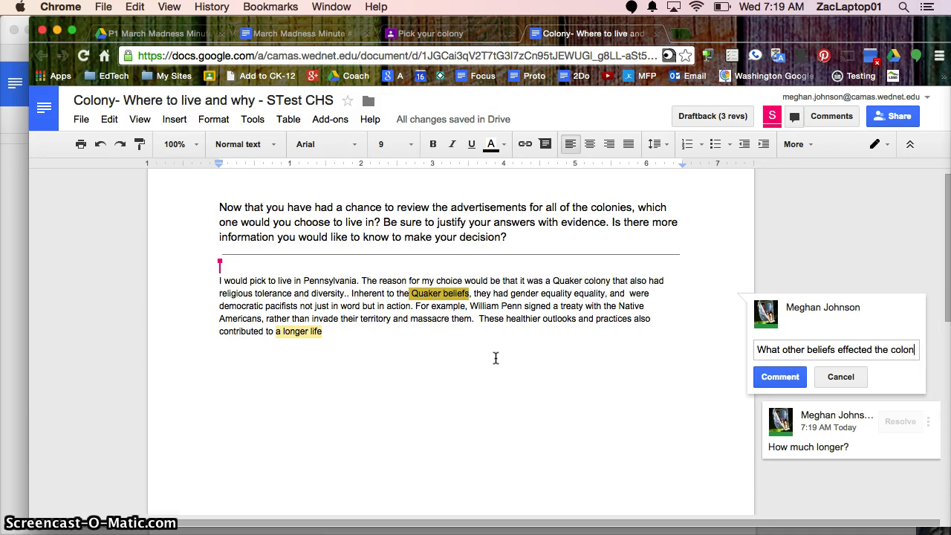
type("y?")
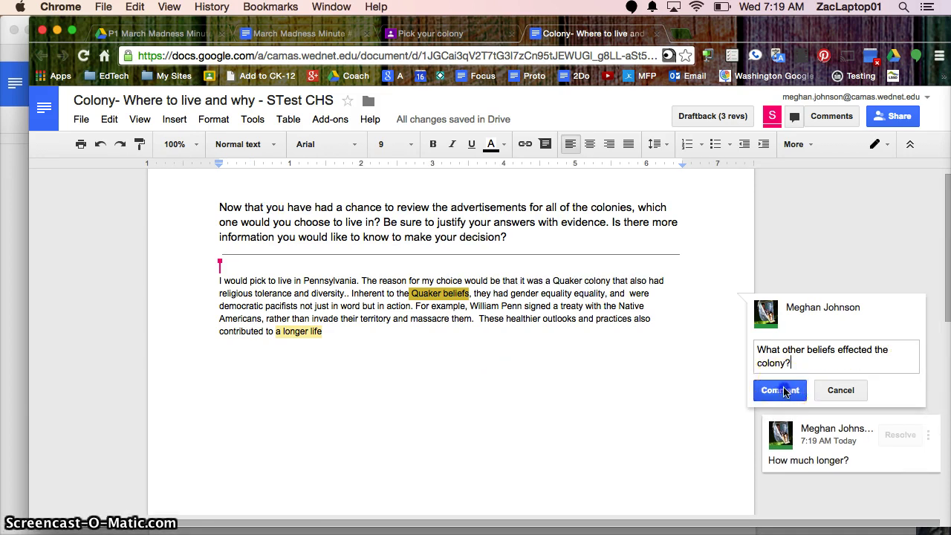
left_click(779, 390)
left_click(312, 332)
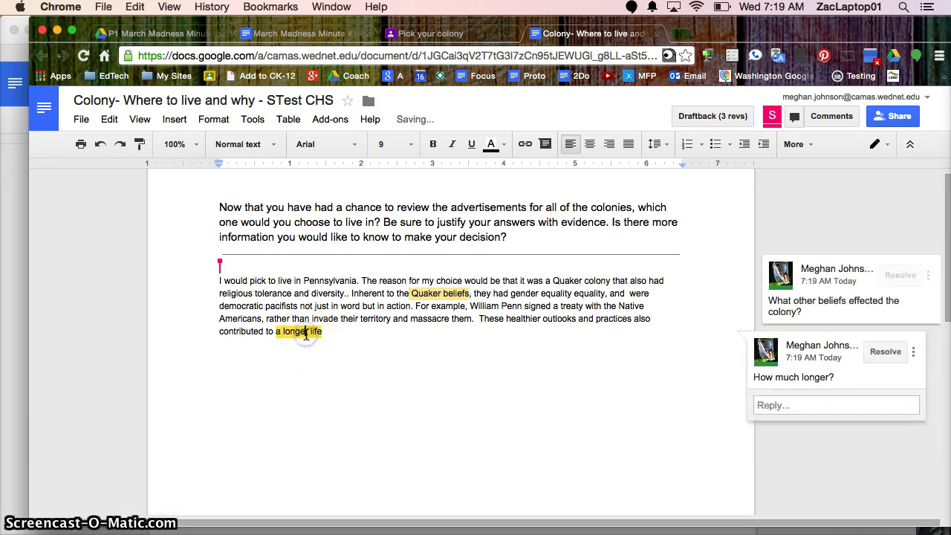
left_click(437, 294)
left_click(458, 377)
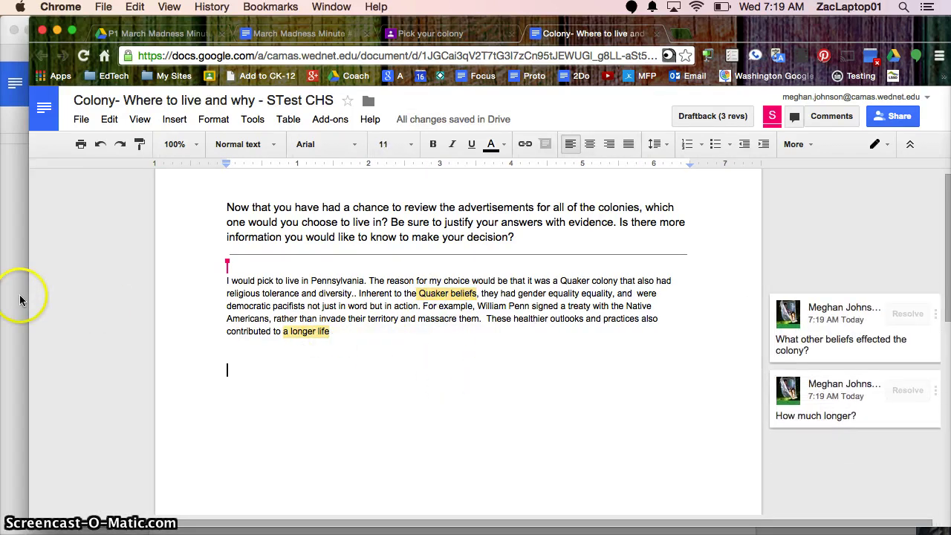
As the student, resolve the 'How much longer?' comment without replying
key("super+Tab")
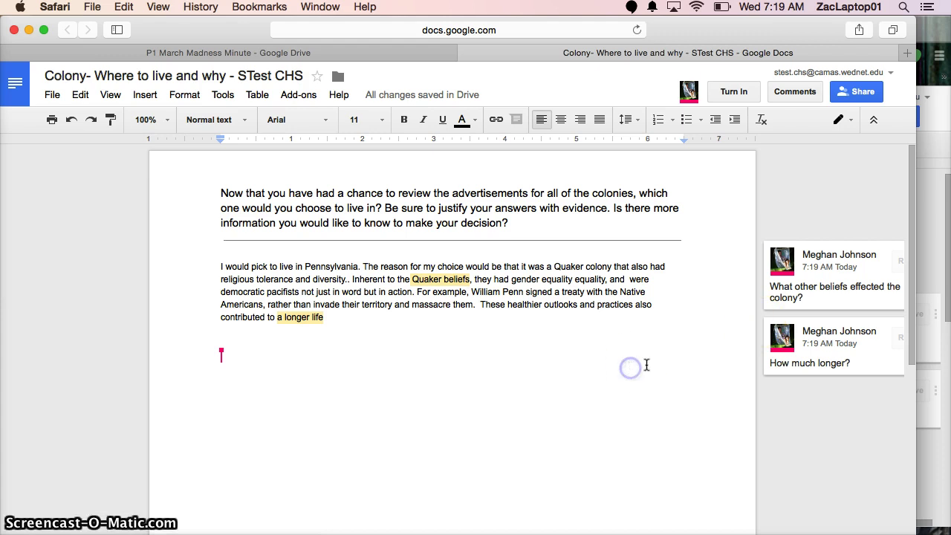
left_click(833, 361)
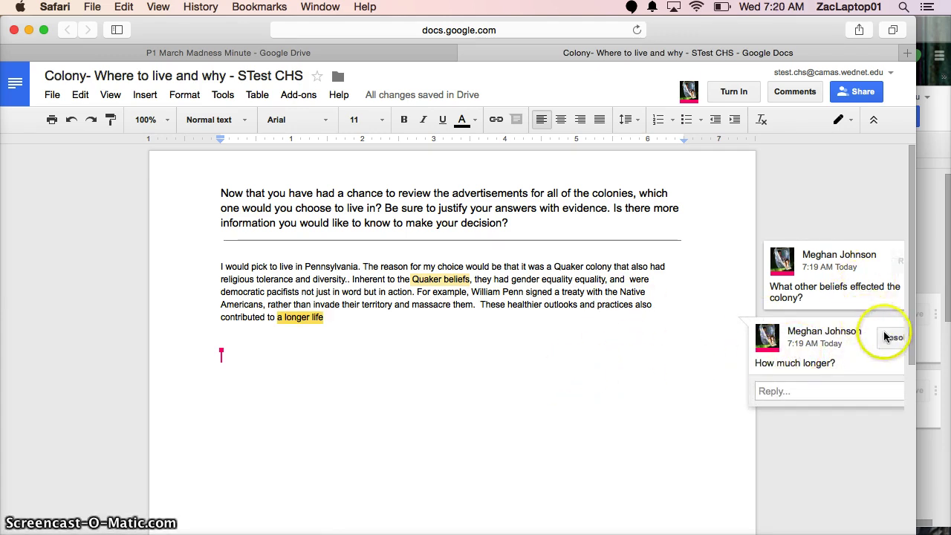
left_click(788, 390)
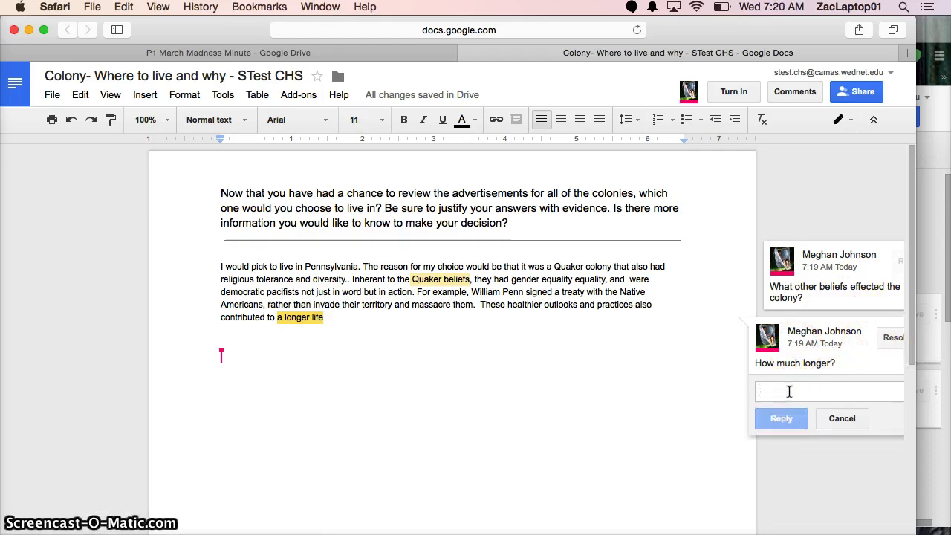
left_click(547, 363)
left_click(861, 362)
left_click(883, 338)
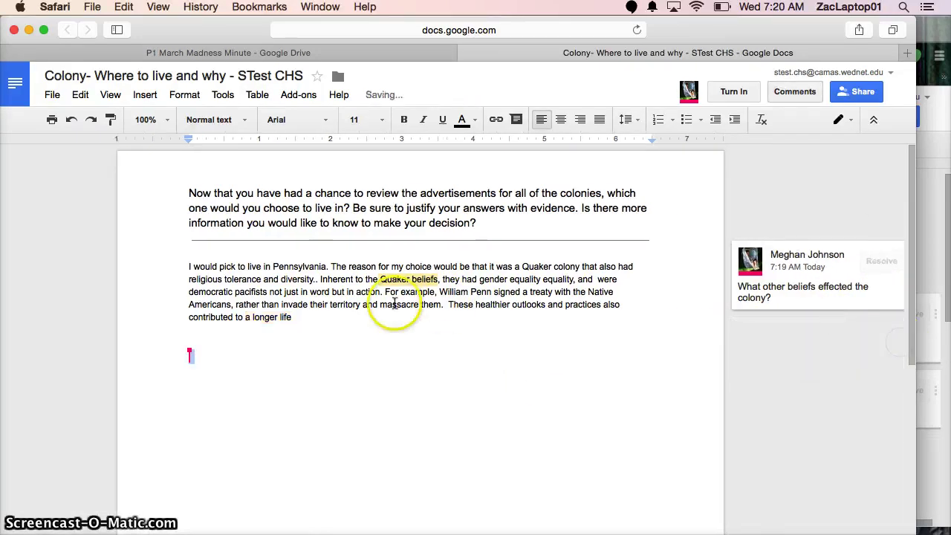
Add a period after 'a longer life' and check the comment history
left_click(293, 319)
type(".")
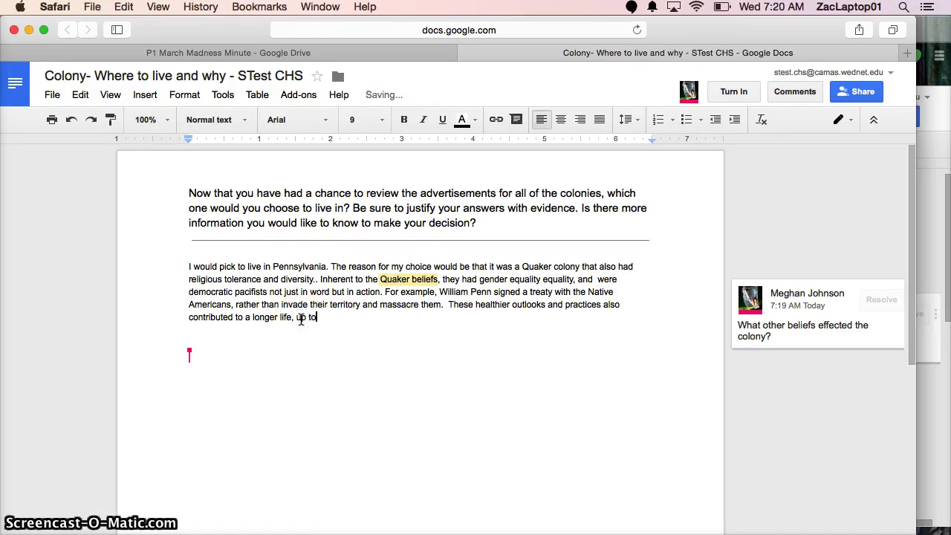
left_click(435, 392)
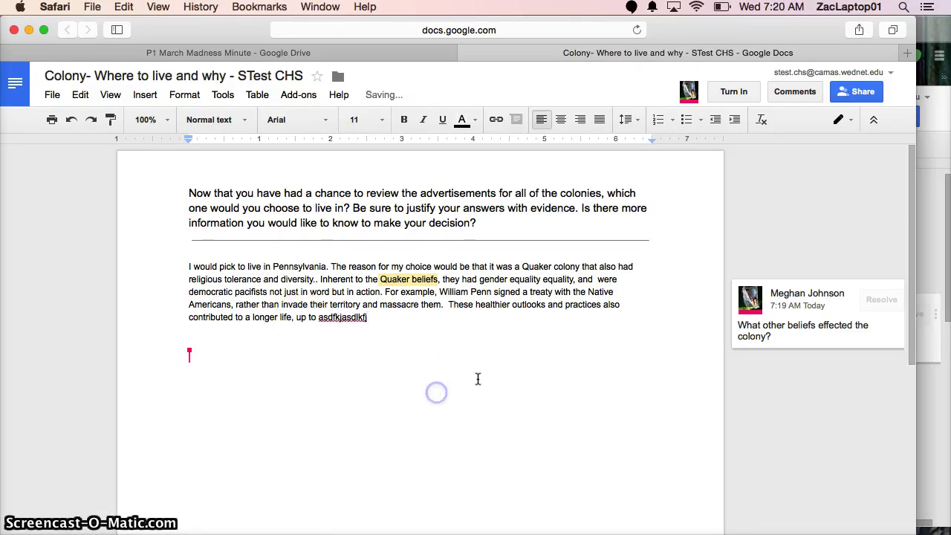
left_click(793, 95)
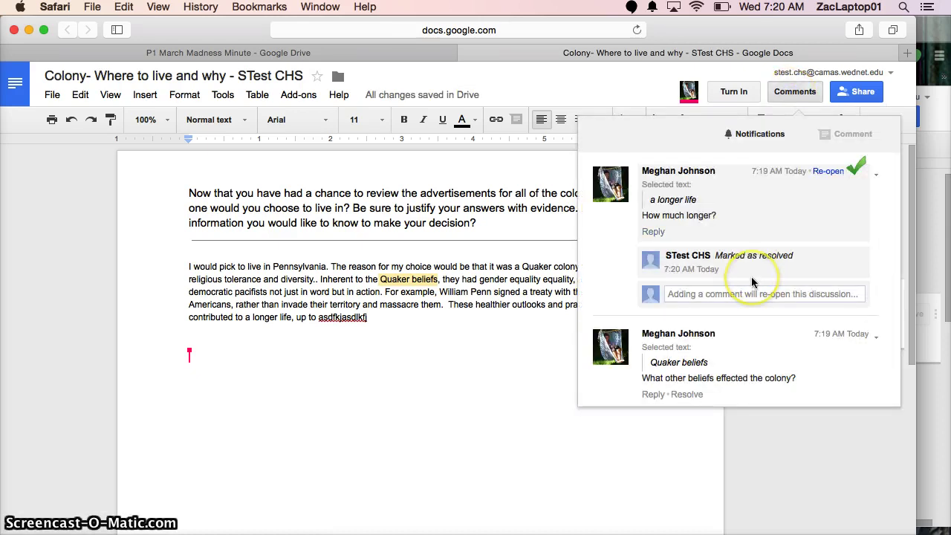
left_click(493, 358)
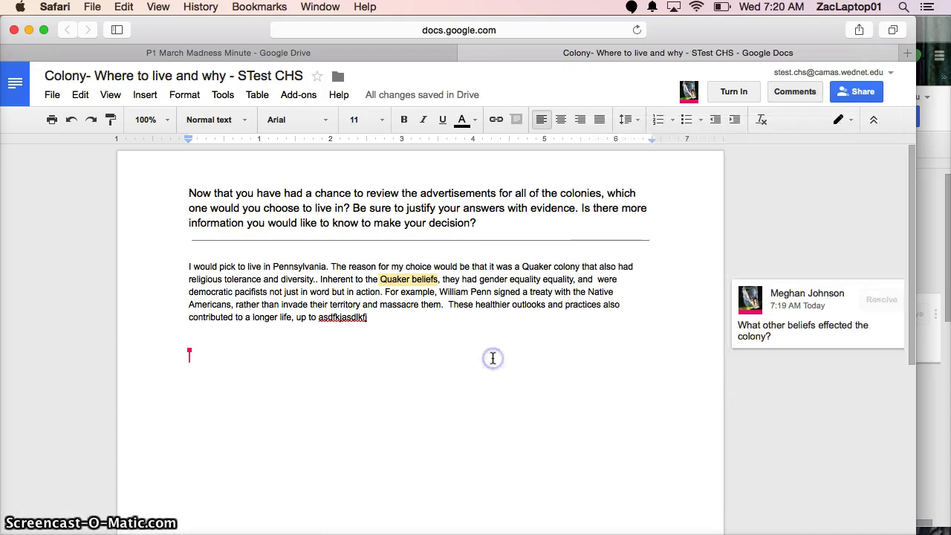
left_click(931, 232)
left_click(535, 385)
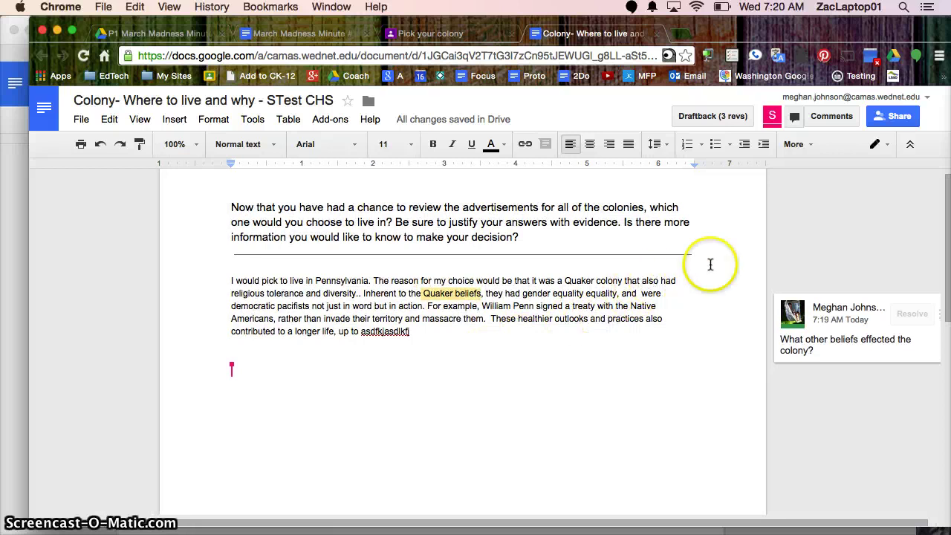
In Suggesting mode, suggest deleting 'ealthier outlooks and pract' and inserting text after 'would be'
left_click(883, 147)
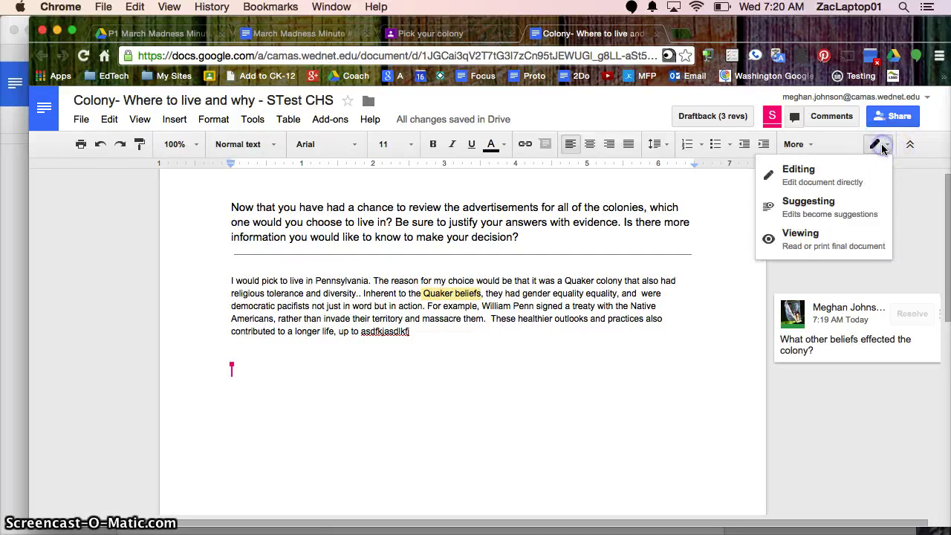
left_click(827, 215)
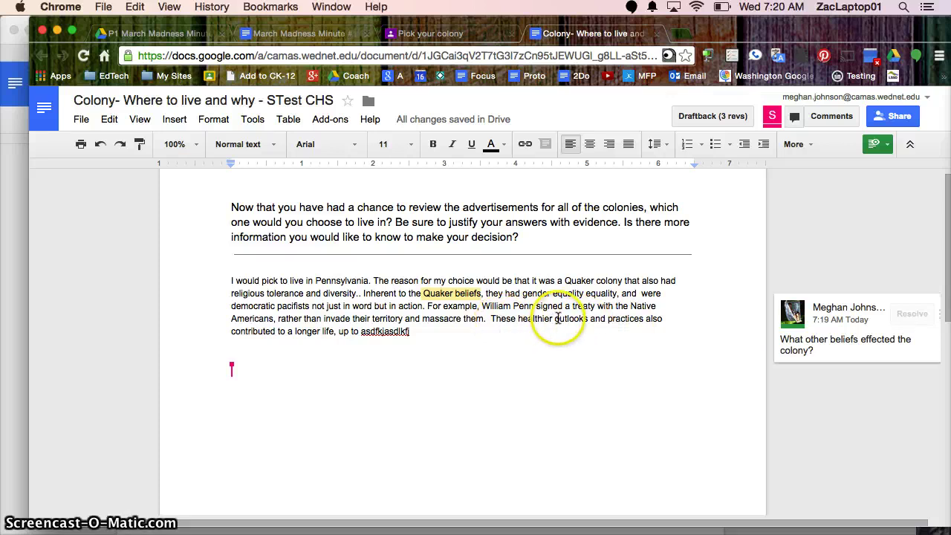
left_click_drag(519, 319, 628, 323)
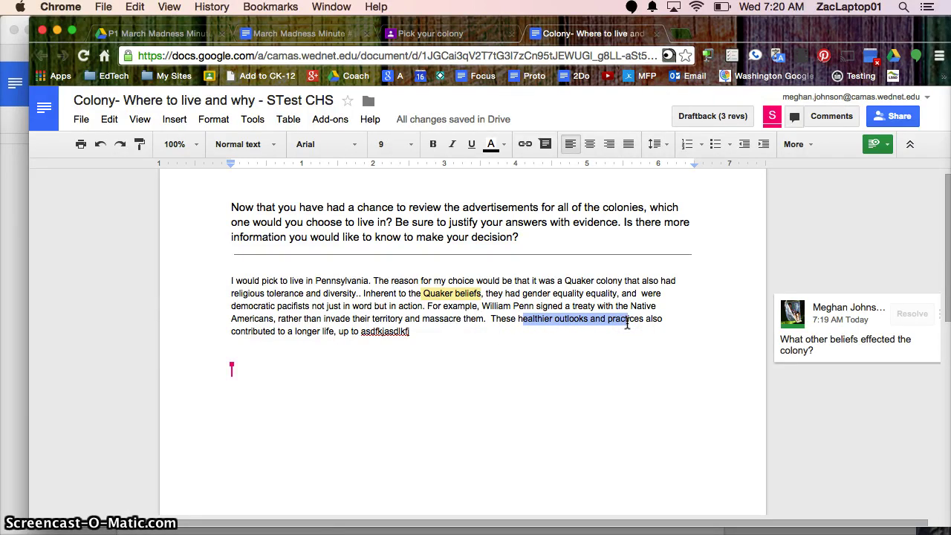
key("BackSpace")
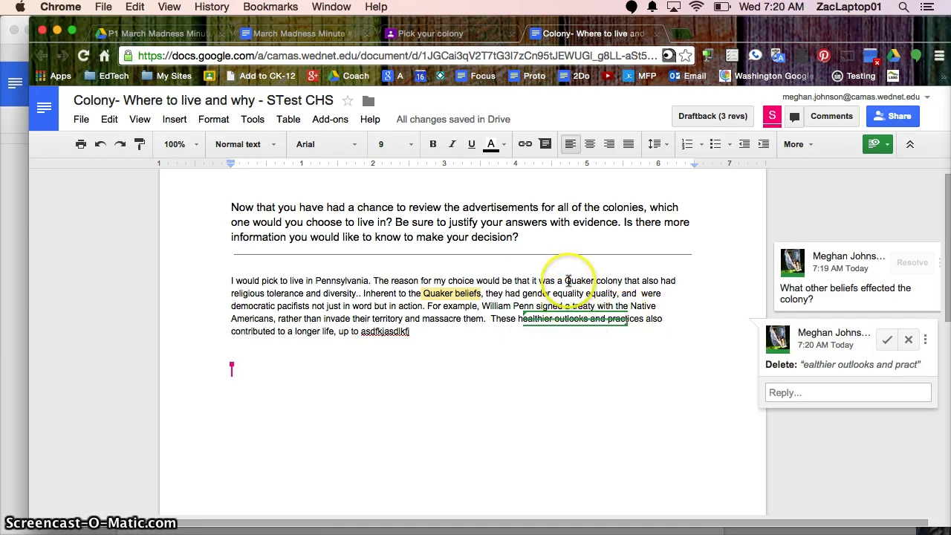
left_click(510, 280)
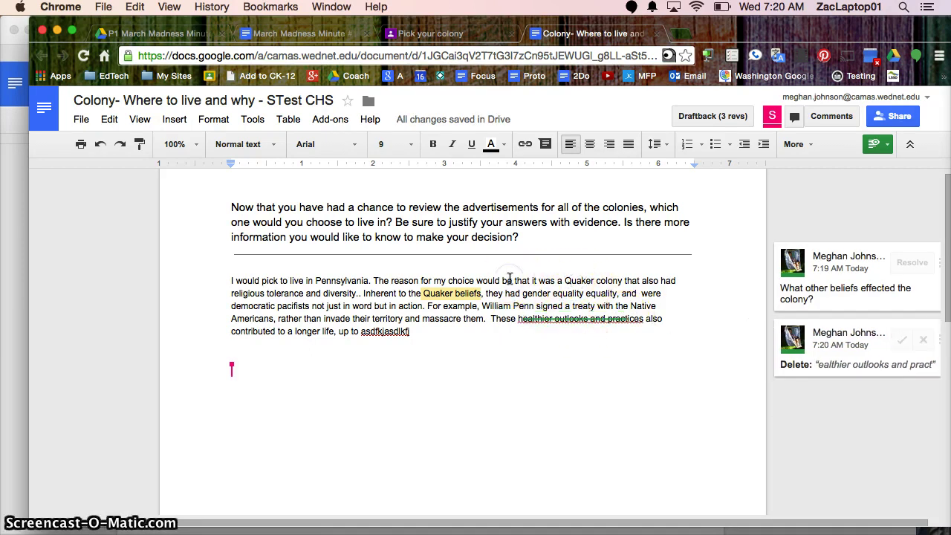
type("jlajsdlfjasldfjsdljfldsjf")
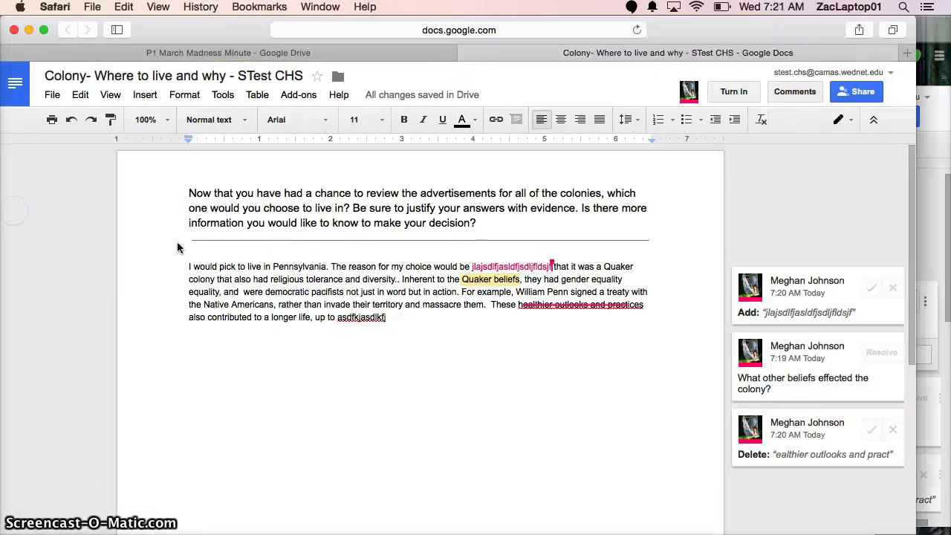
Reject the suggested deletion, accept the insertion after 'would be', and compare both copies
left_click(496, 354)
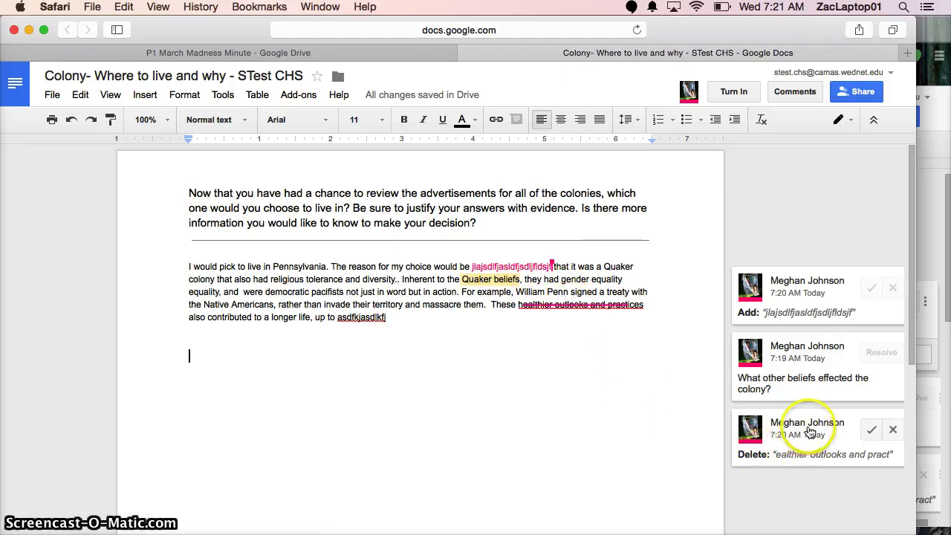
left_click(893, 431)
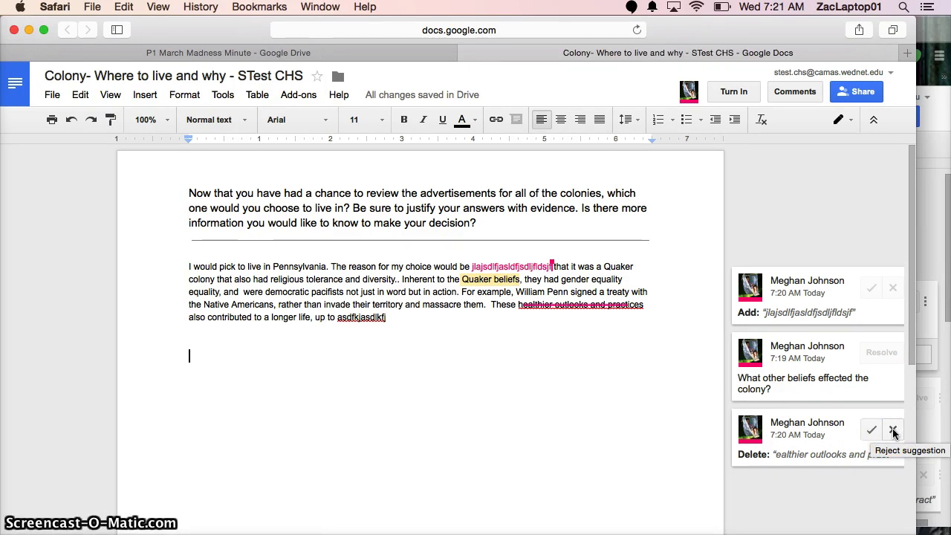
left_click(893, 431)
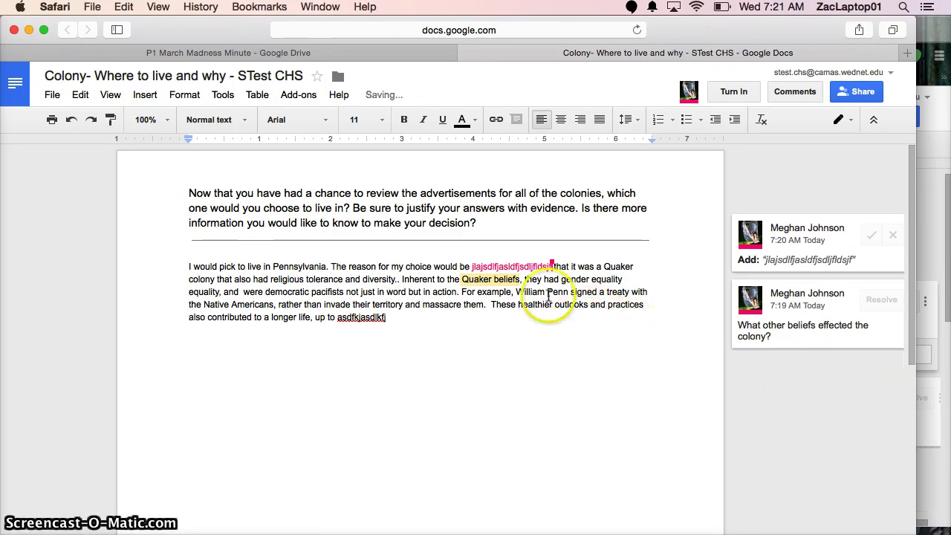
left_click(511, 265)
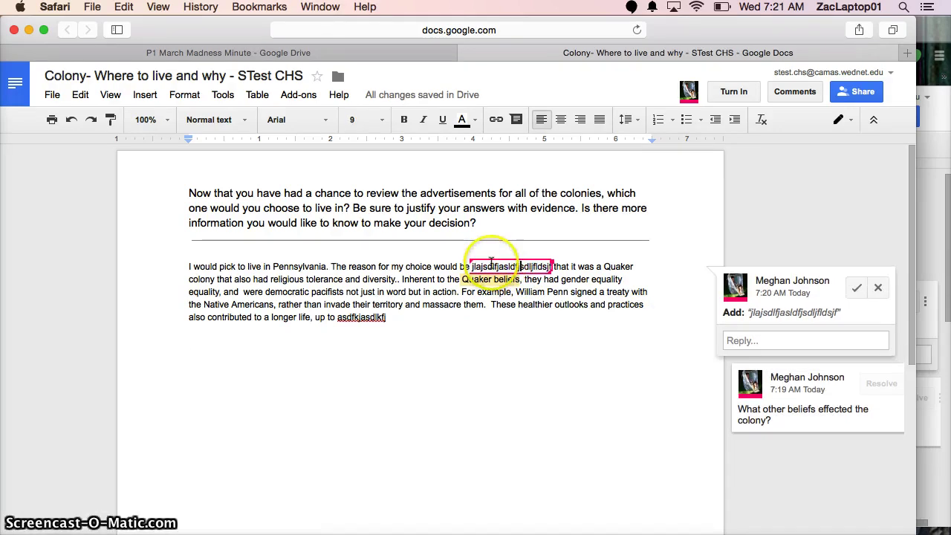
left_click(855, 290)
left_click(855, 290)
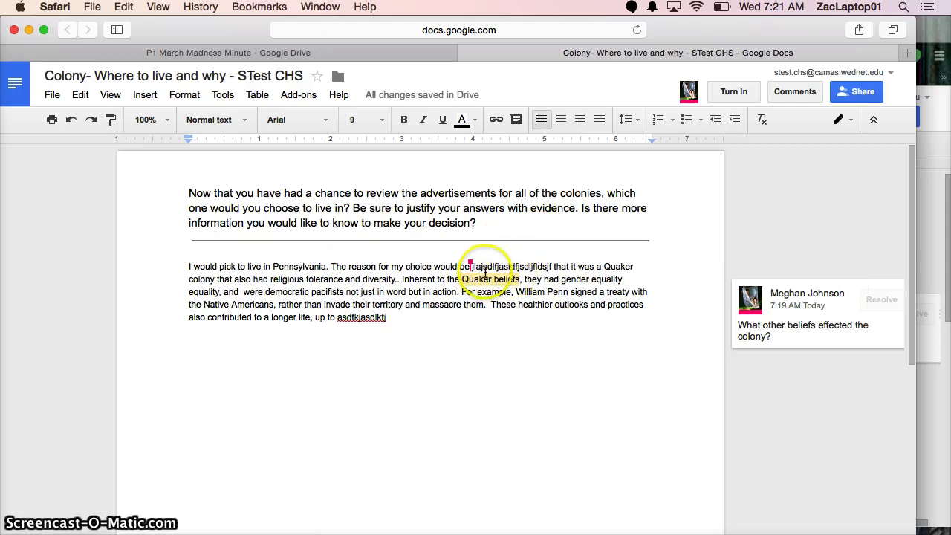
left_click(927, 229)
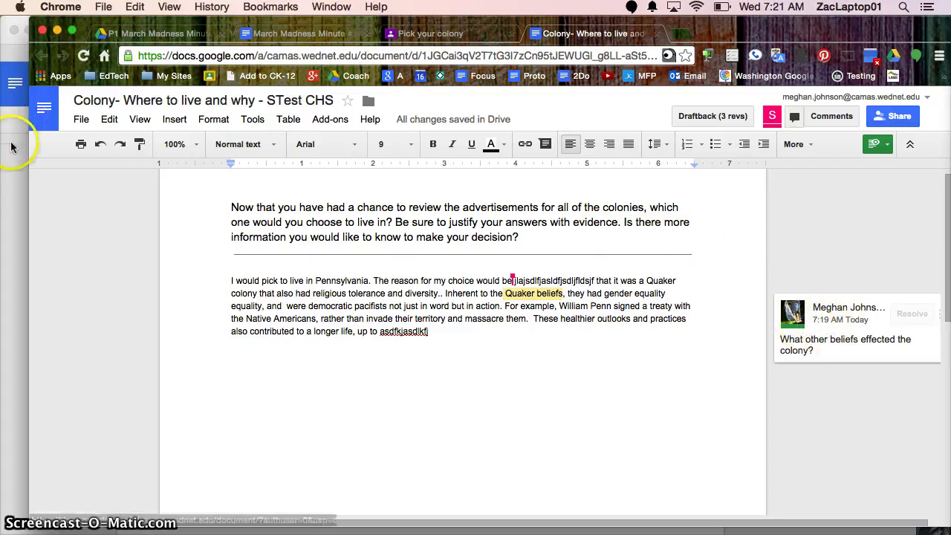
key("super+Tab")
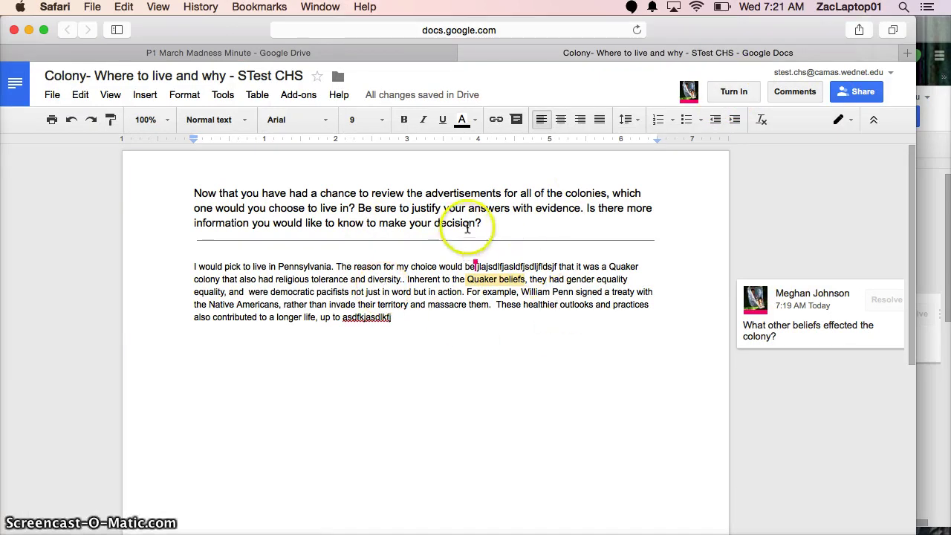
Turn in the Colony doc with the private note 'Hello'
left_click(727, 90)
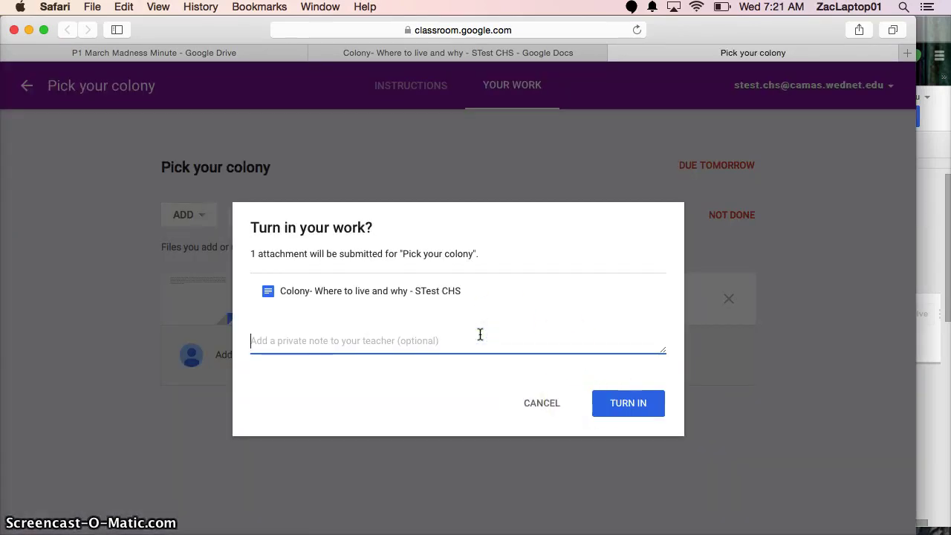
type("Hello")
left_click(644, 407)
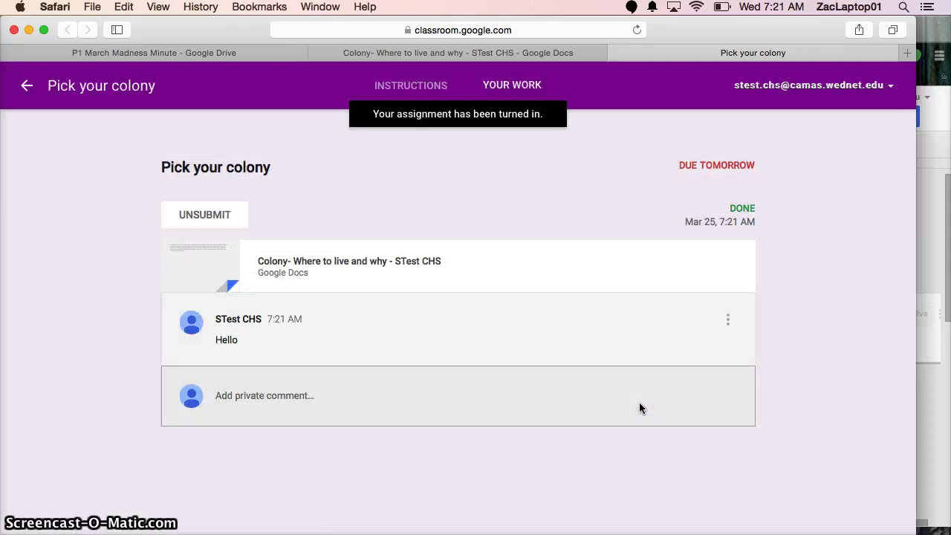
left_click(208, 217)
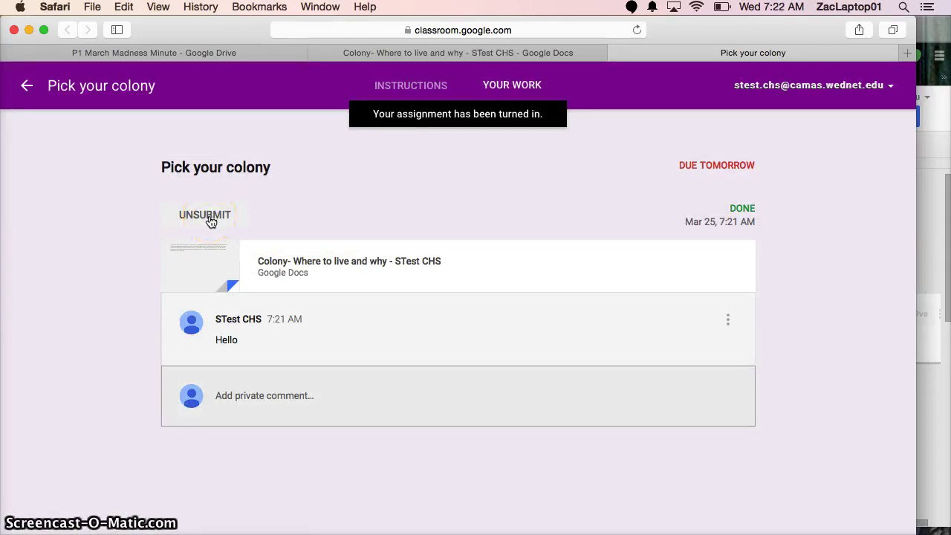
In the teacher's Classroom, open the list of students who turned in Pick your colony
left_click(942, 157)
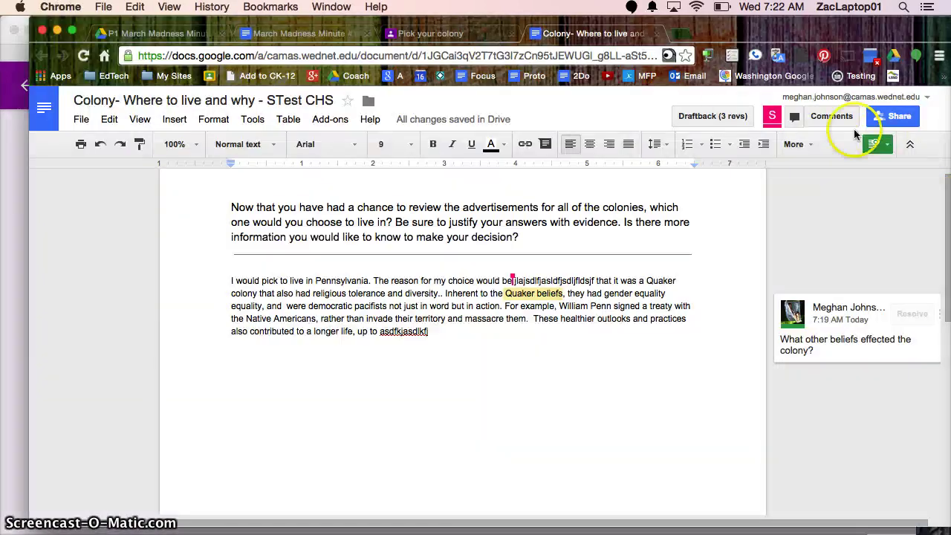
left_click(465, 34)
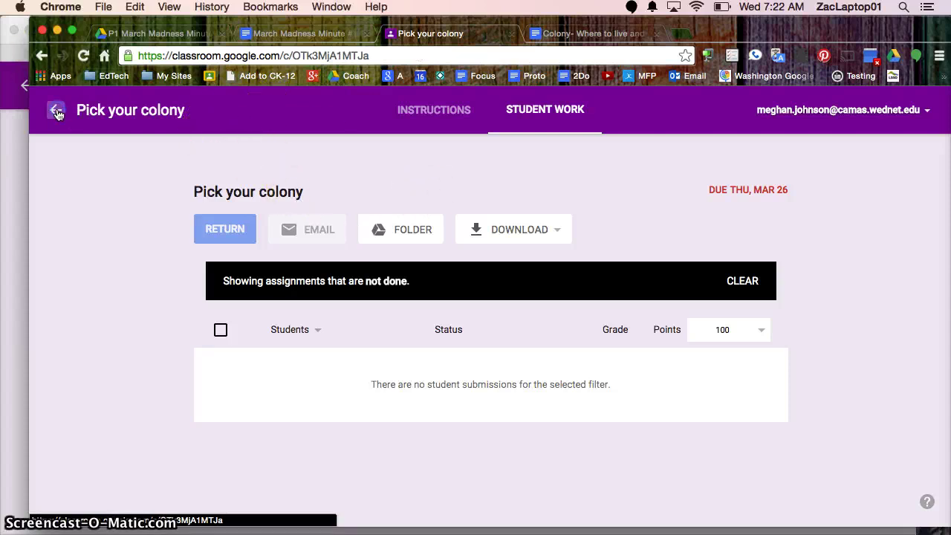
left_click(57, 111)
scroll(404, 404, "down", 2)
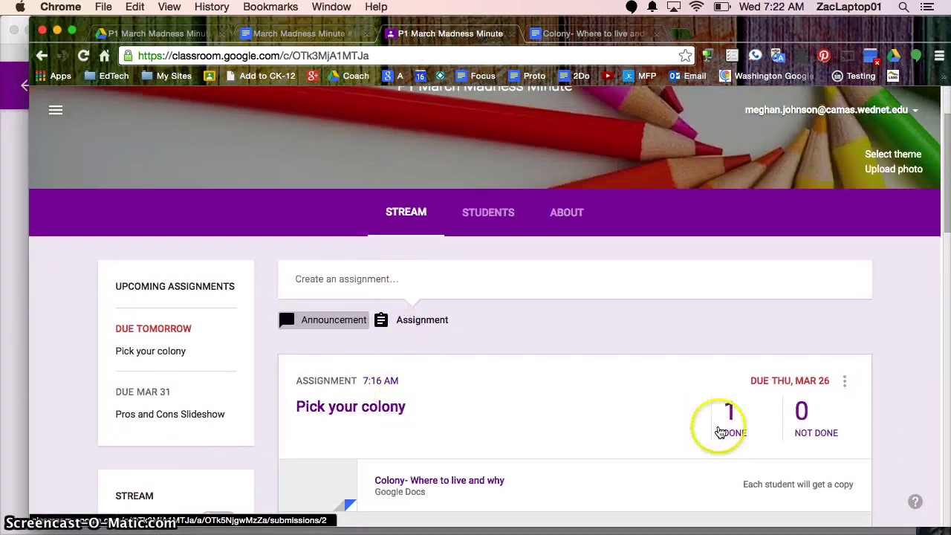
left_click(732, 414)
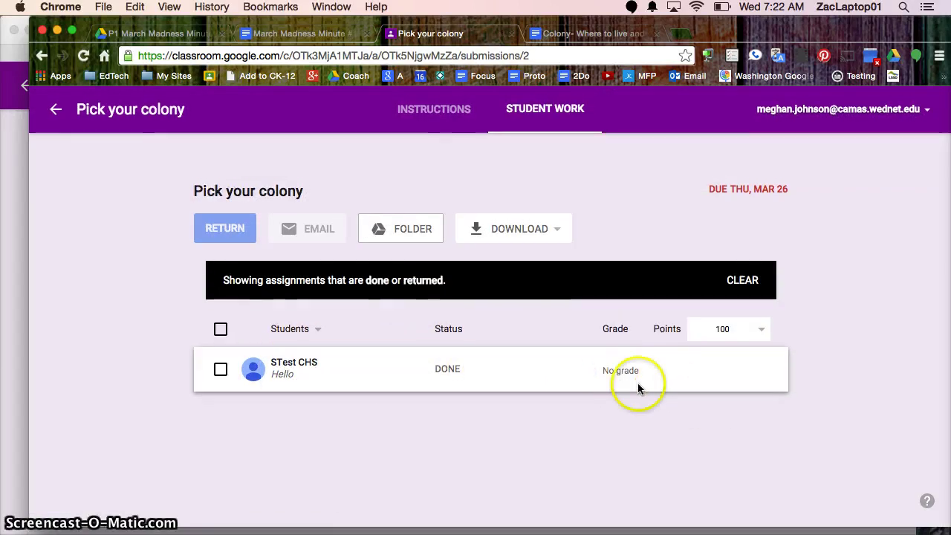
Change the assignment to 4 points and grade the student's submission 3
left_click(761, 334)
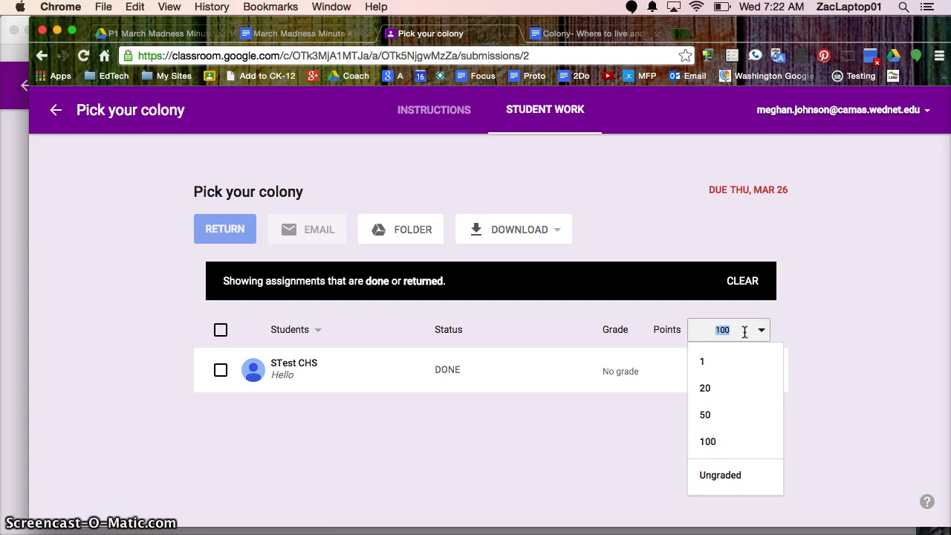
left_click(679, 329)
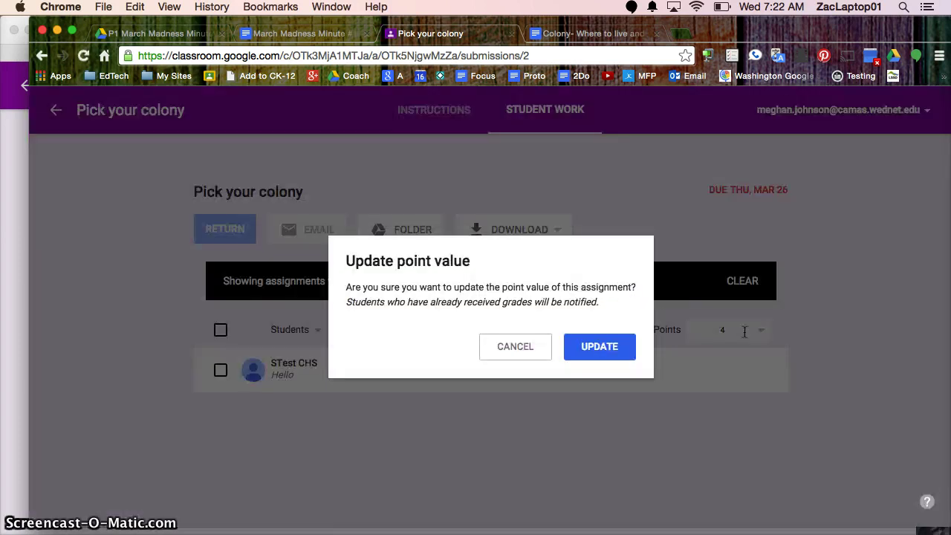
left_click(599, 346)
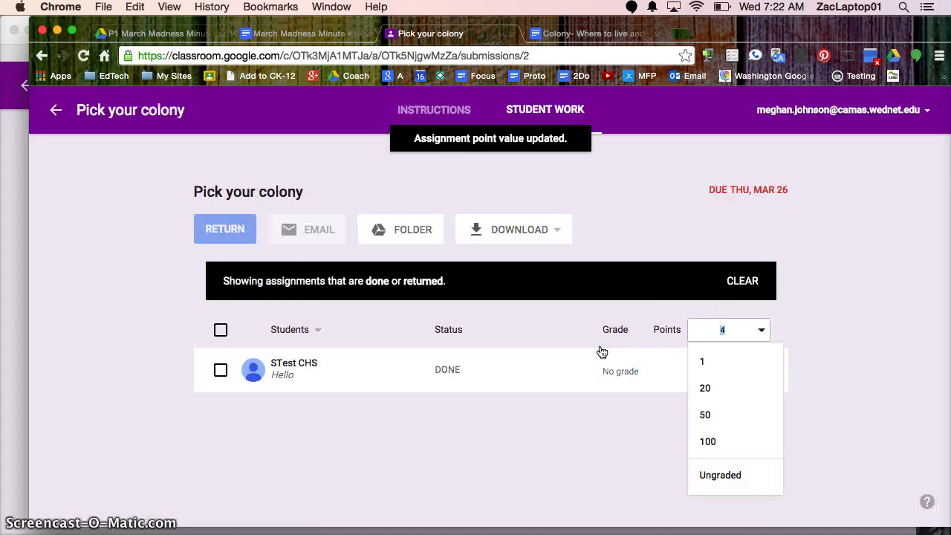
left_click(612, 404)
left_click(368, 375)
left_click(610, 373)
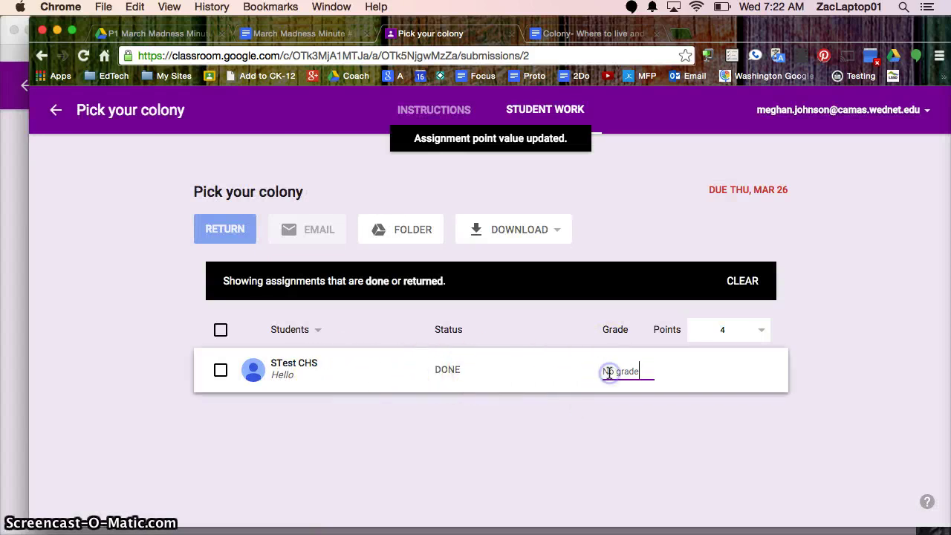
type("3")
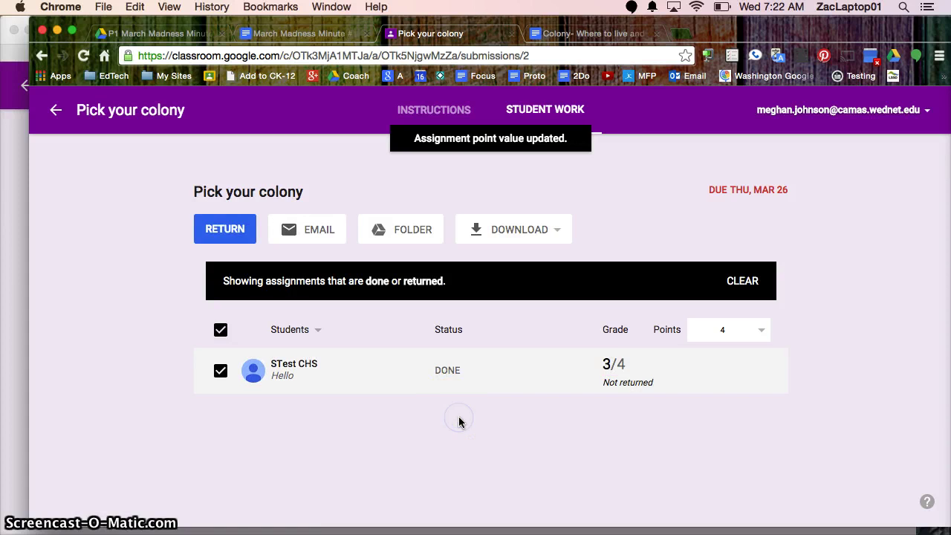
On the student's expanded submission, post the private comment 'Great job on giving reasons to defend your claim.'
left_click(294, 381)
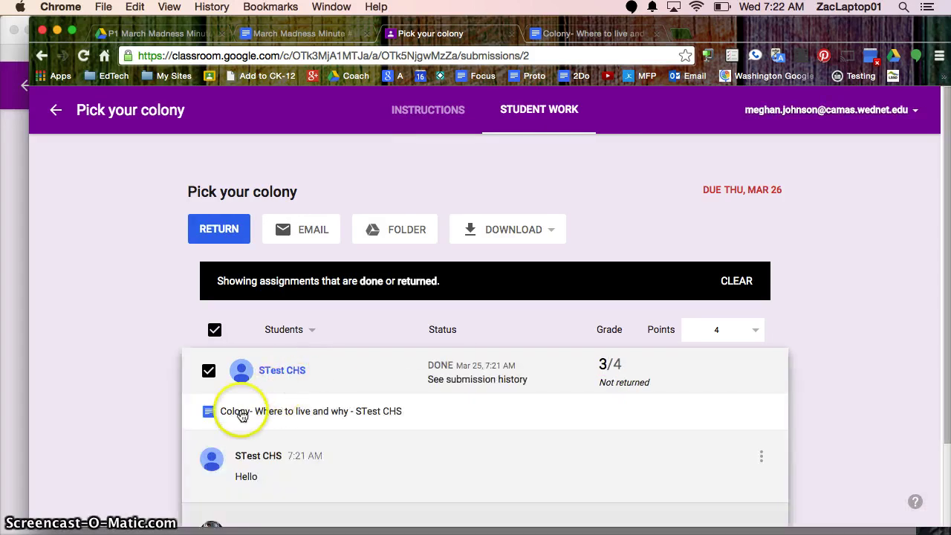
scroll(282, 472, "down", 1)
left_click(283, 488)
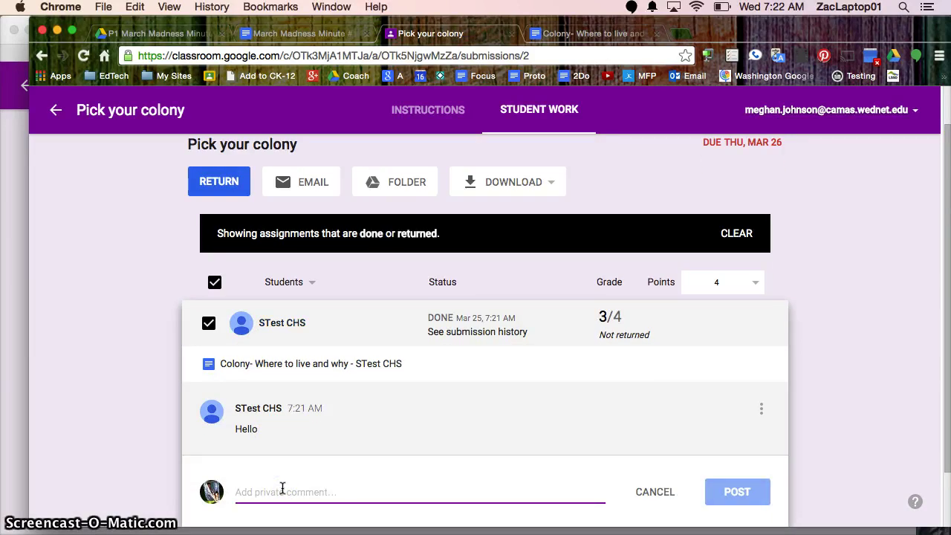
type("Great job on giving reasons to")
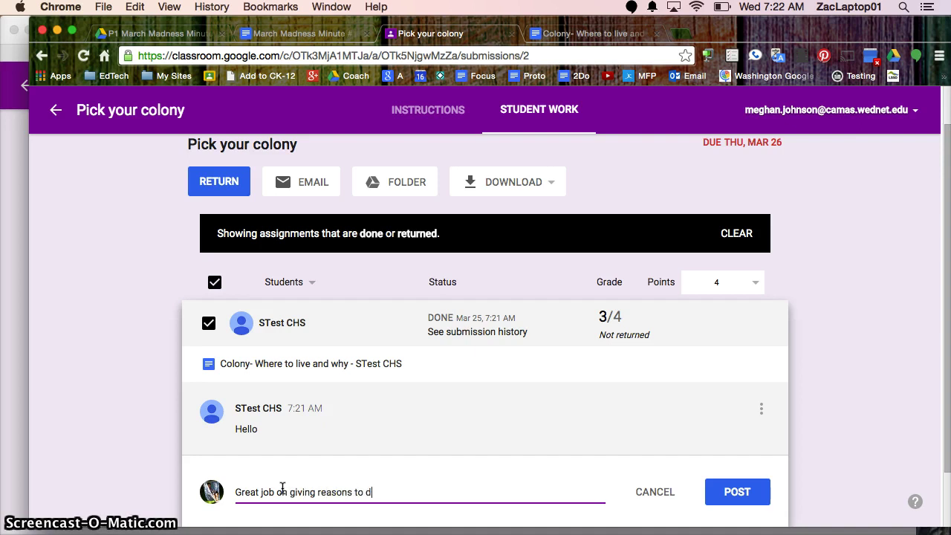
type("d your claim.")
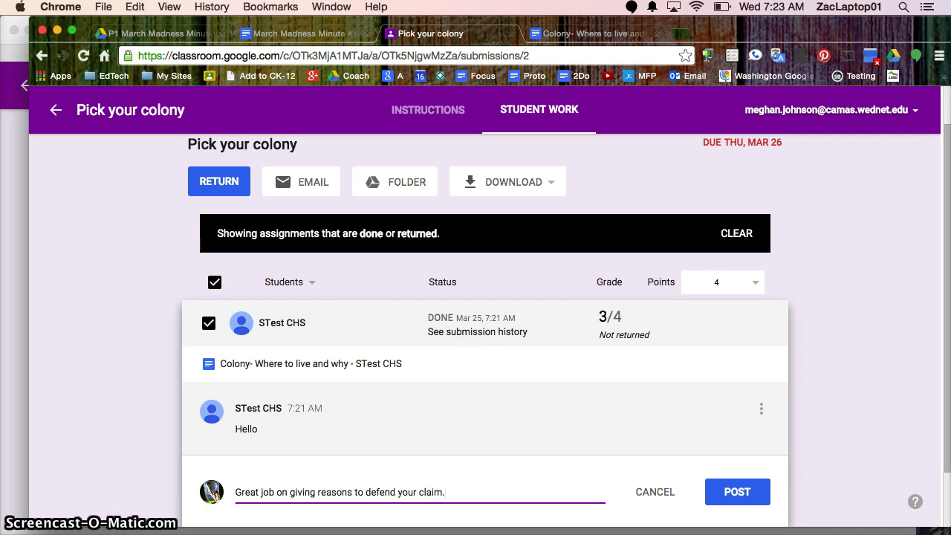
left_click(728, 499)
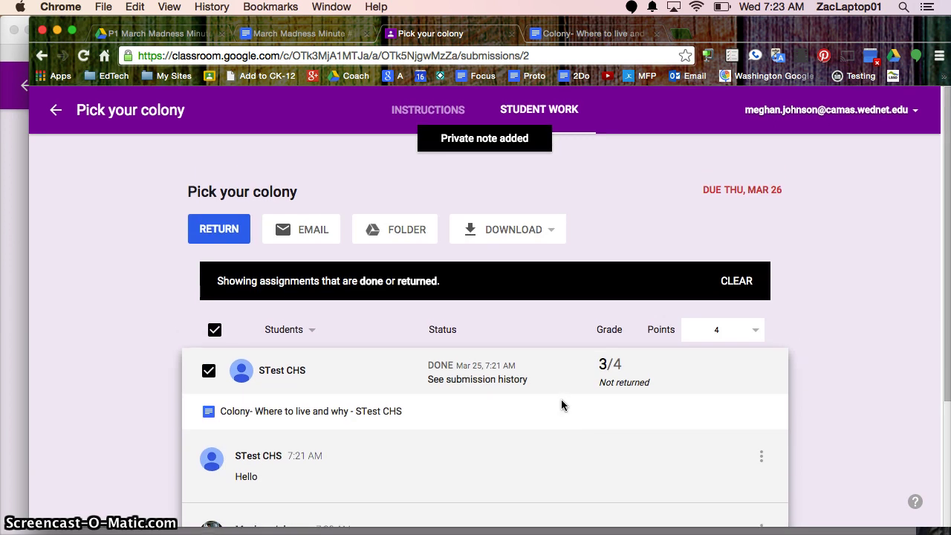
left_click(515, 232)
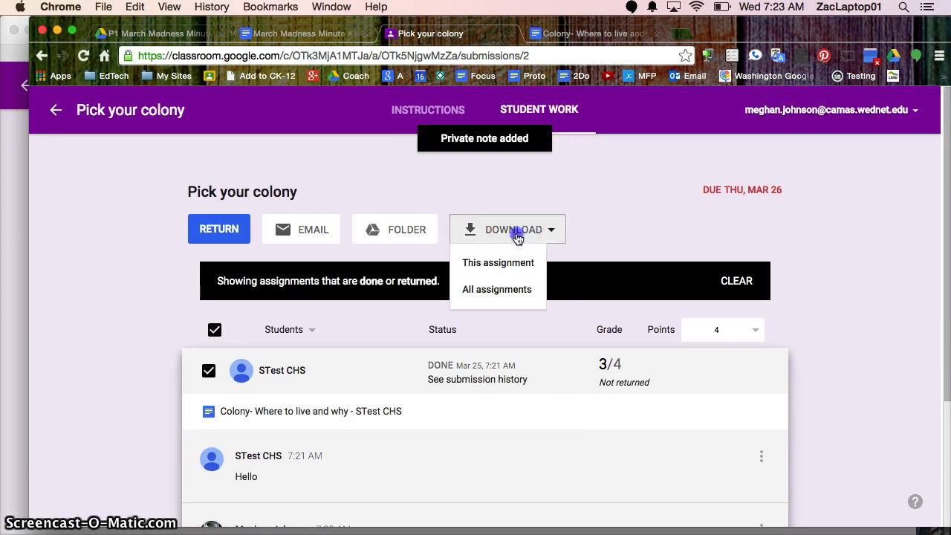
left_click(511, 267)
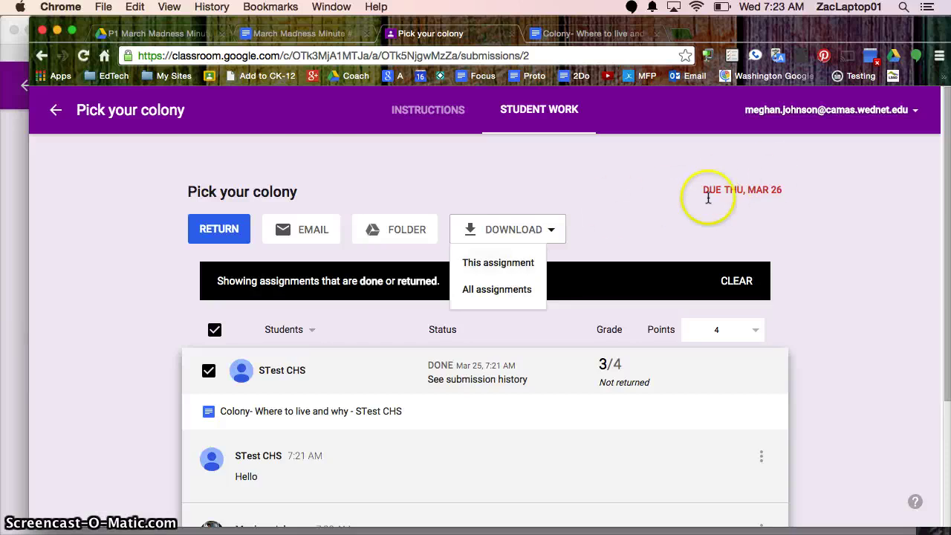
left_click(657, 207)
scroll(453, 299, "down", 1)
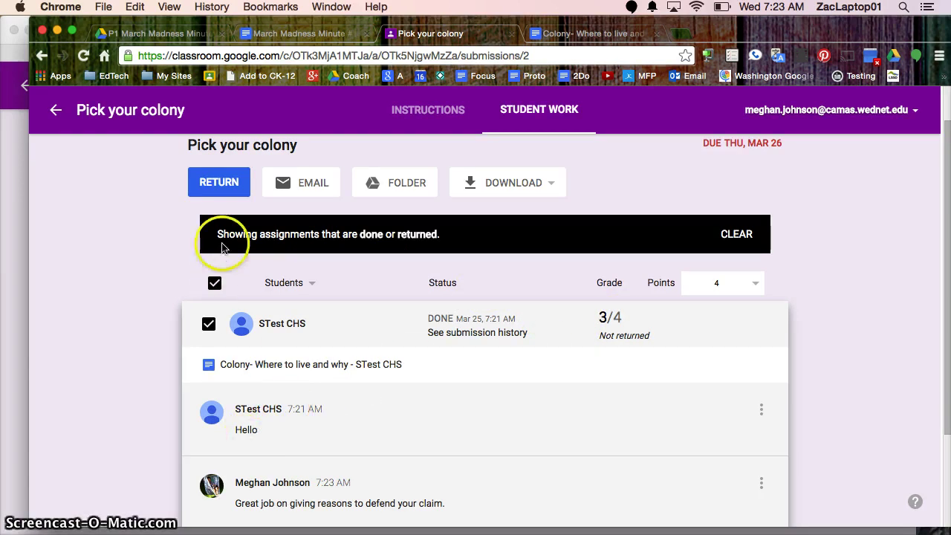
Return the 3/4 Pick your colony work to the student with the note 'Final draft due next week'
left_click(221, 184)
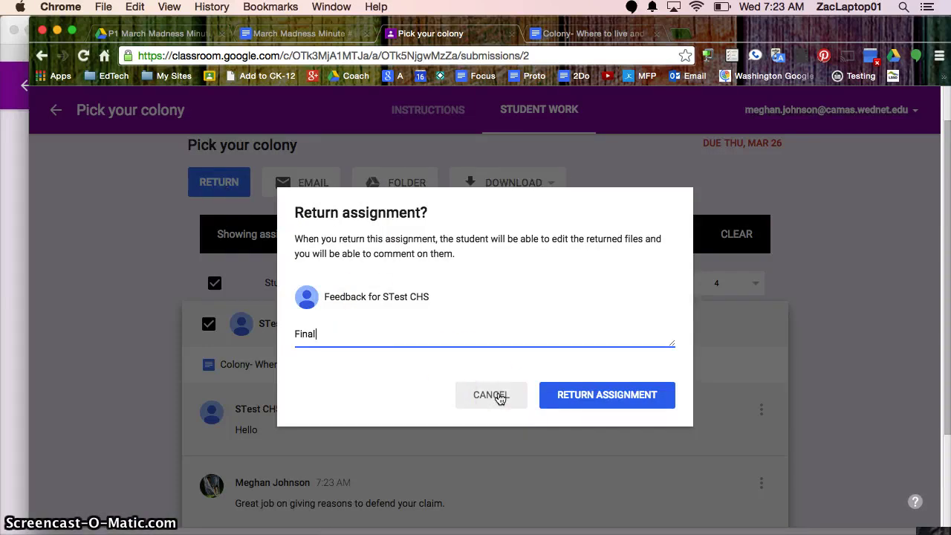
type("Final draft due next week")
left_click(651, 402)
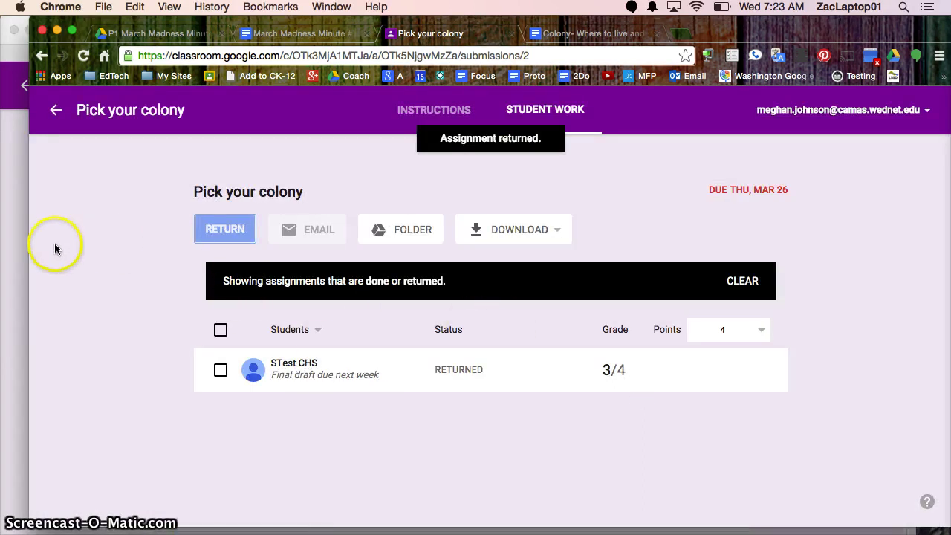
left_click(16, 283)
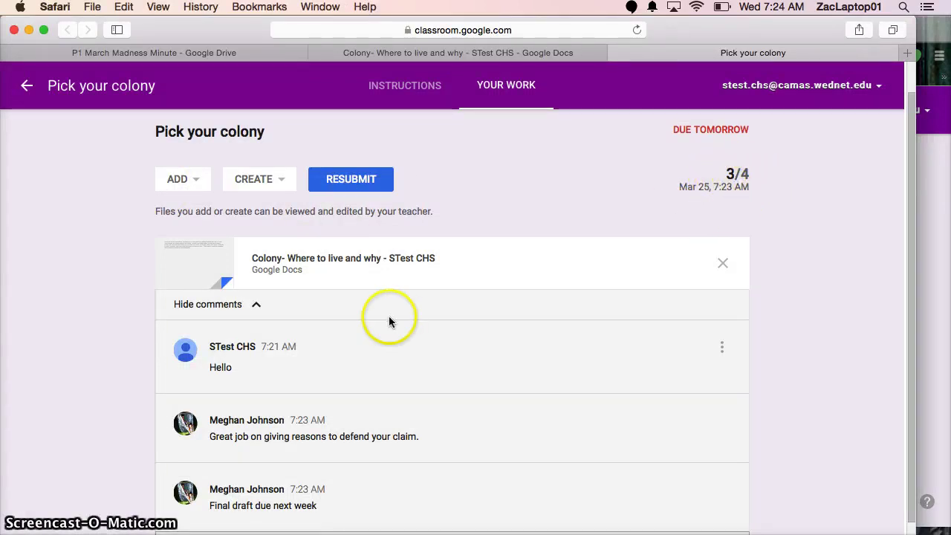
scroll(367, 320, "down", 2)
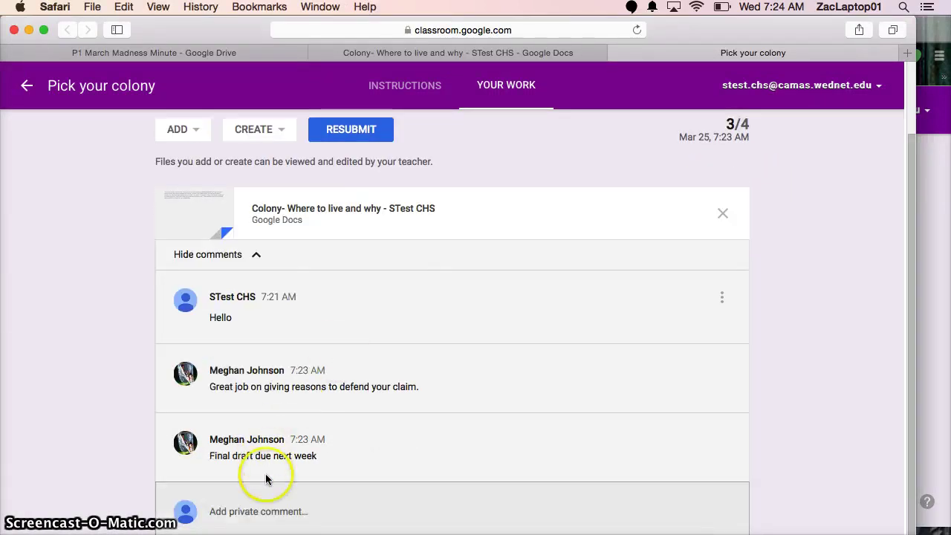
scroll(348, 424, "up", 1)
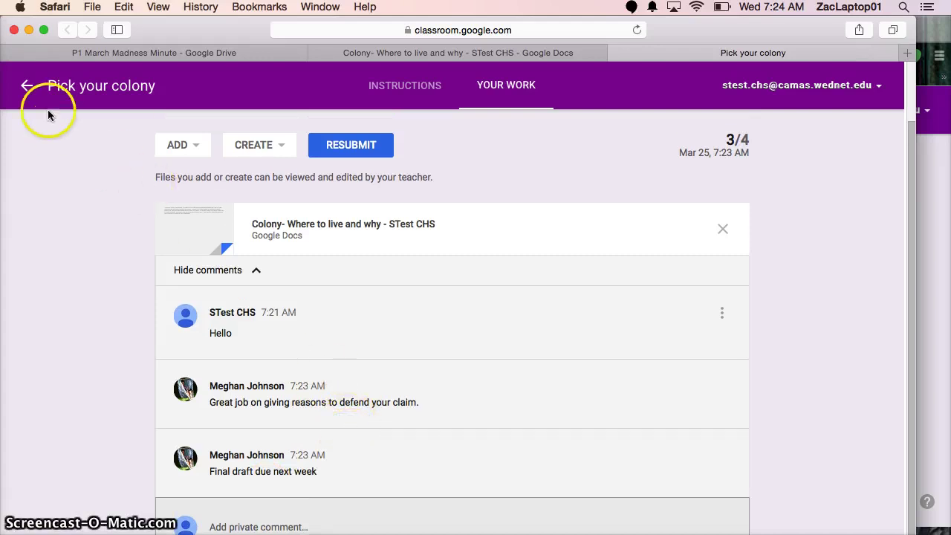
left_click(28, 88)
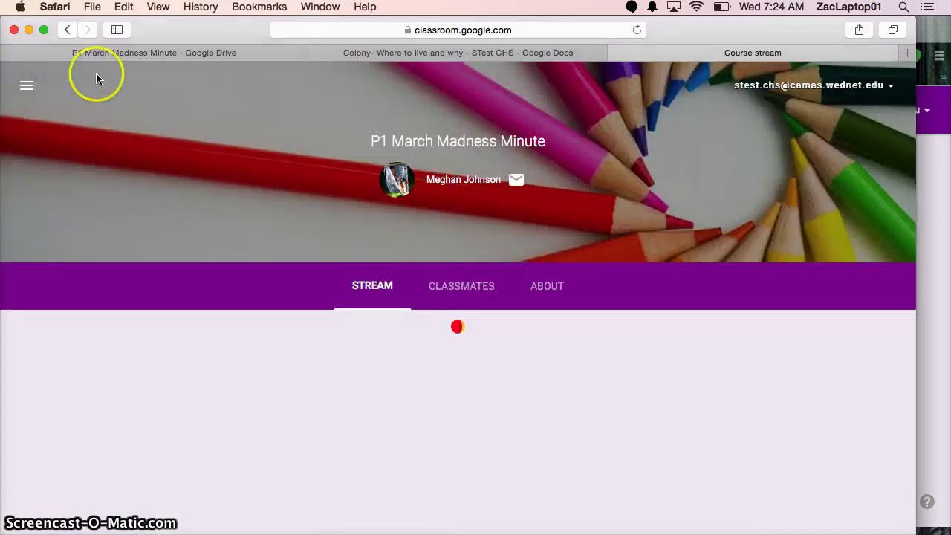
left_click(926, 182)
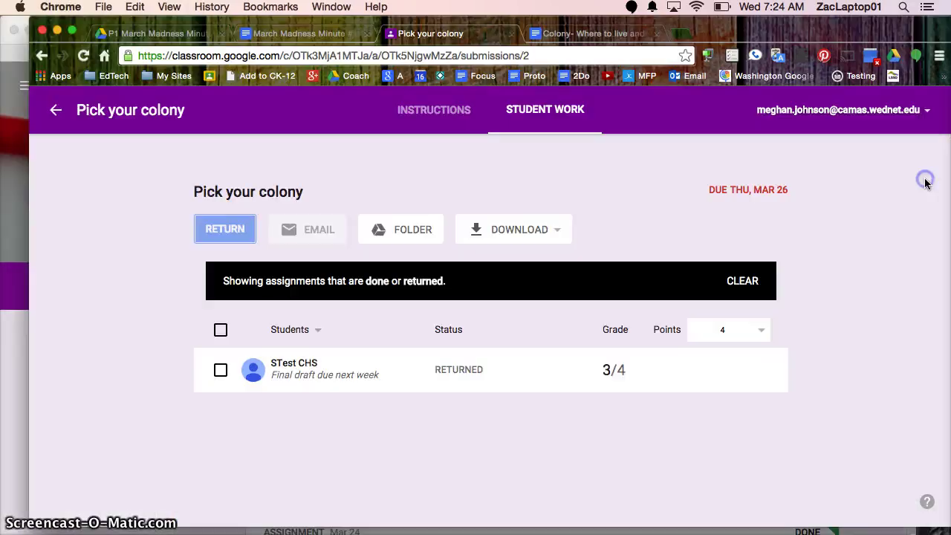
Go from the class stream to the class's Google Drive folder, opening the Classroom folder
left_click(42, 61)
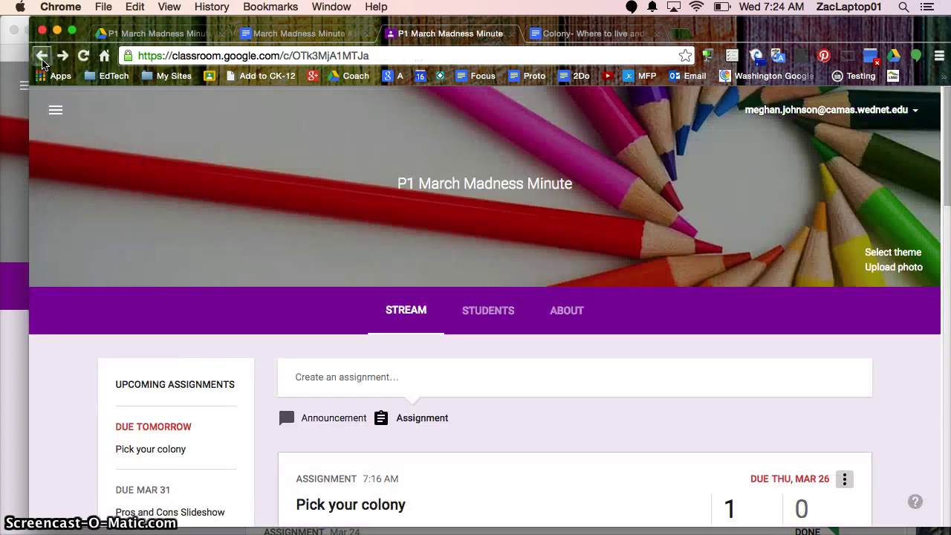
left_click(158, 35)
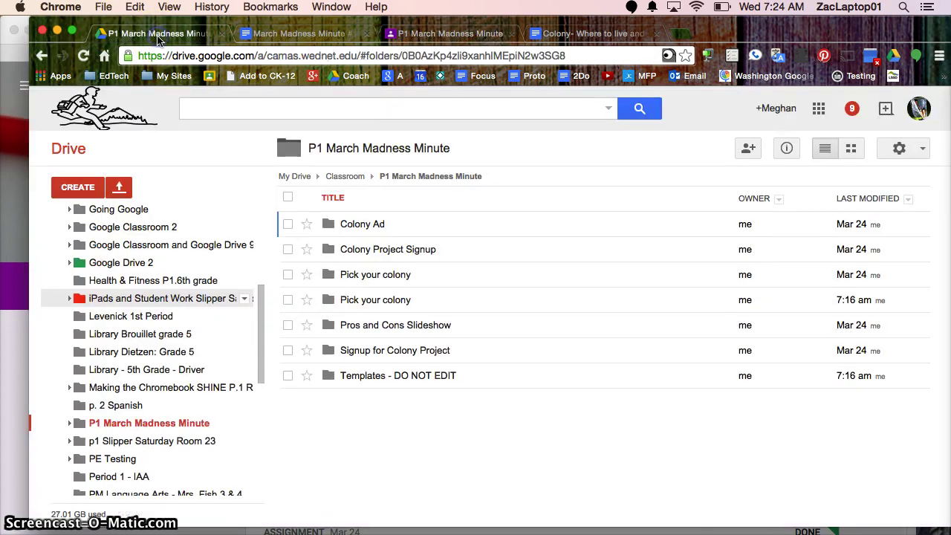
scroll(145, 227, "up", 6)
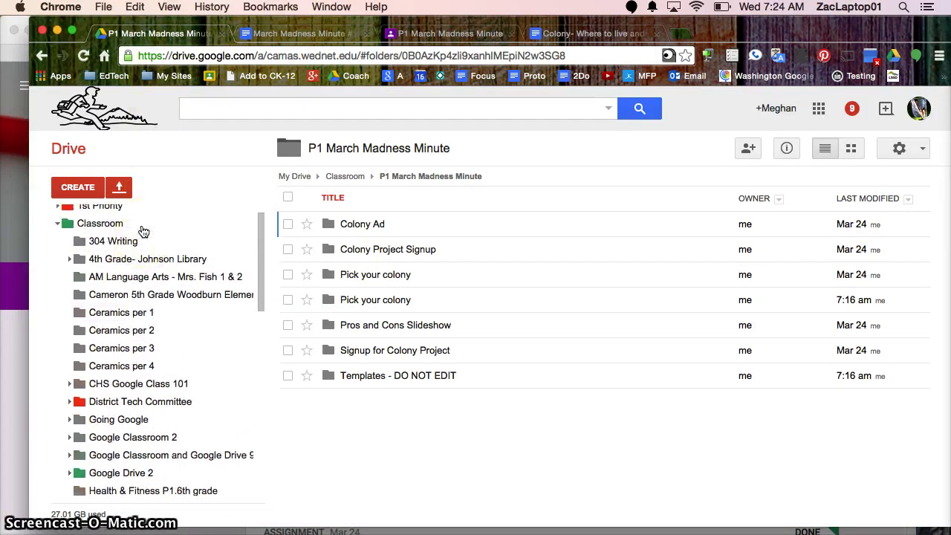
scroll(143, 231, "up", 1)
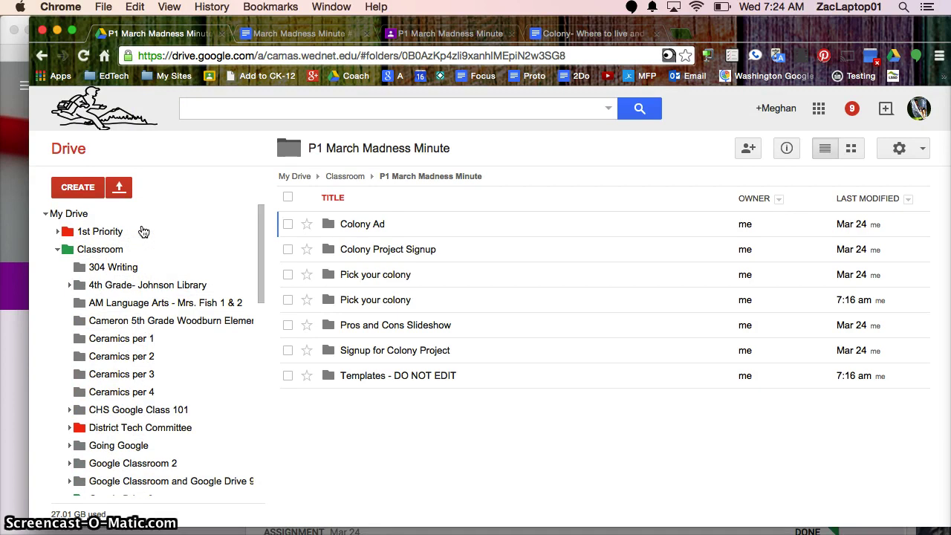
left_click(97, 251)
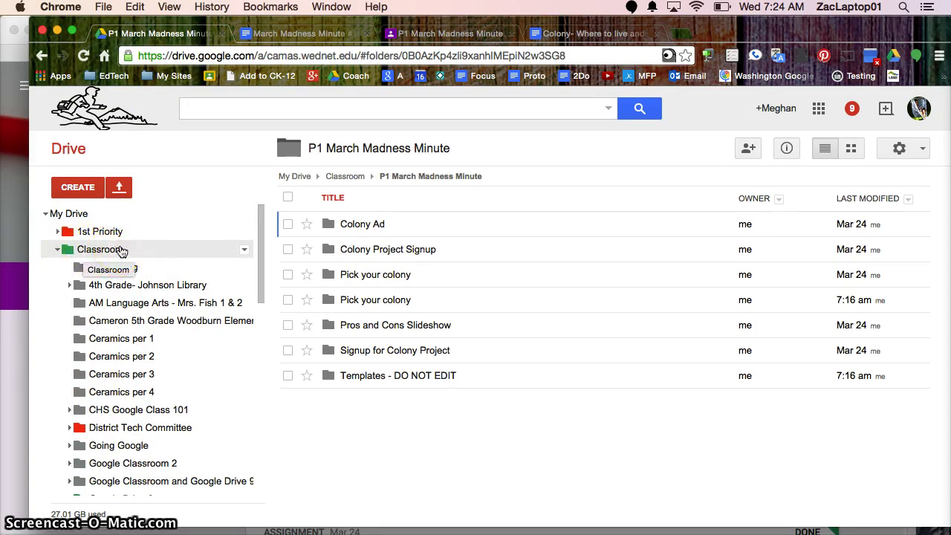
Expand P1 March Madness Minute, then view the Pick your colony and Pros and Cons Slideshow folders
scroll(122, 251, "down", 10)
scroll(122, 251, "down", 5)
left_click(118, 307)
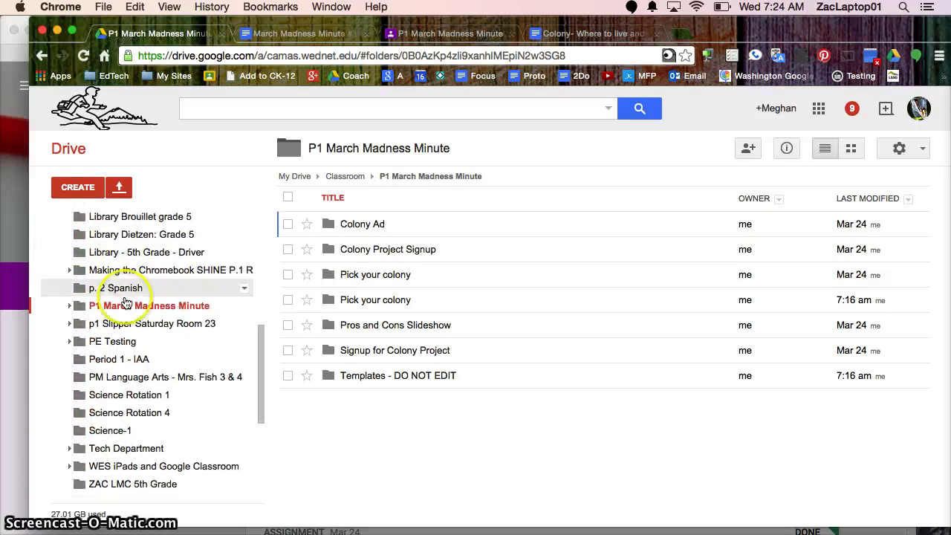
left_click(382, 277)
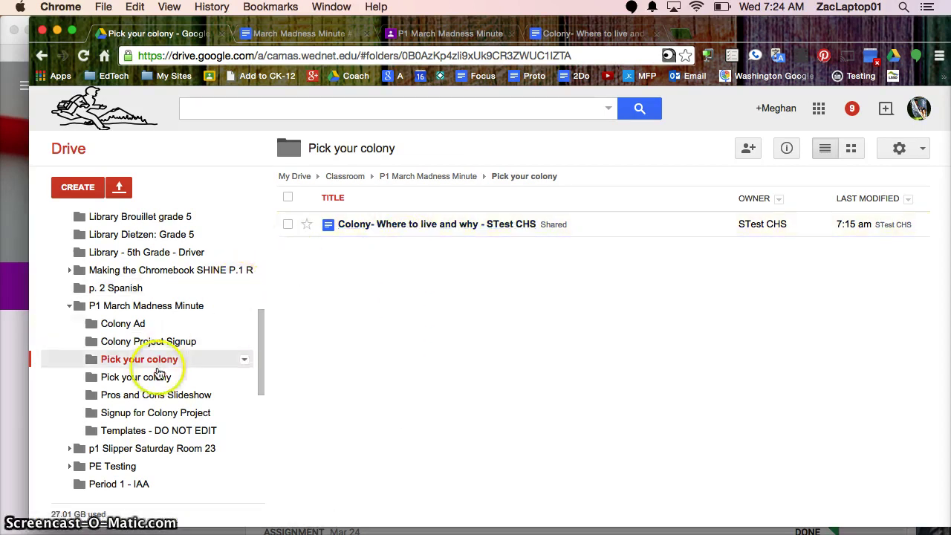
left_click(168, 399)
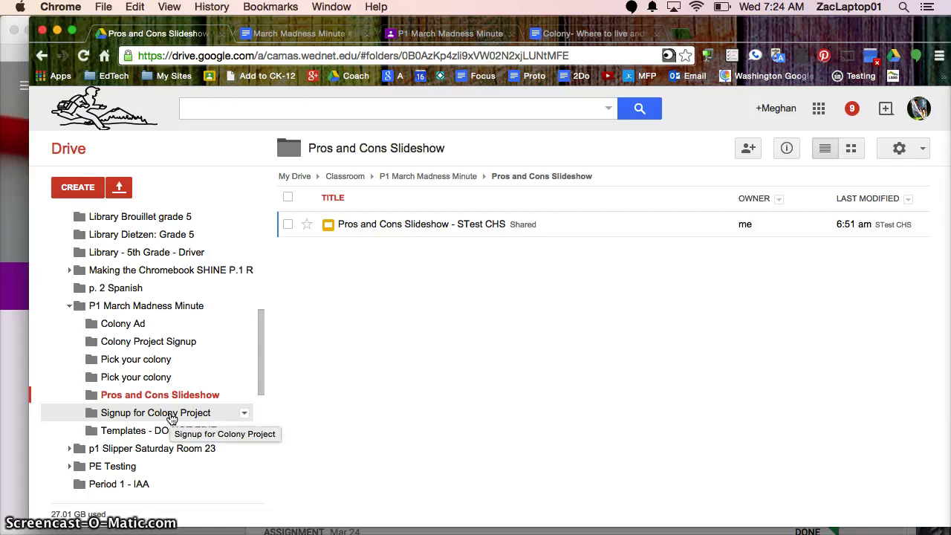
In the student's Google Drive, open P1 March Madness Minute showing both Colony docs and the slideshow
left_click(9, 368)
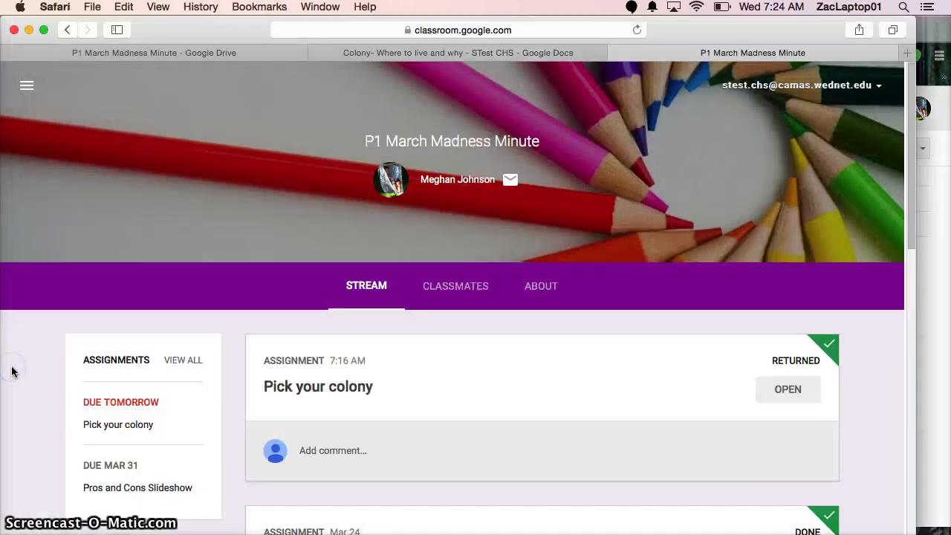
left_click(189, 53)
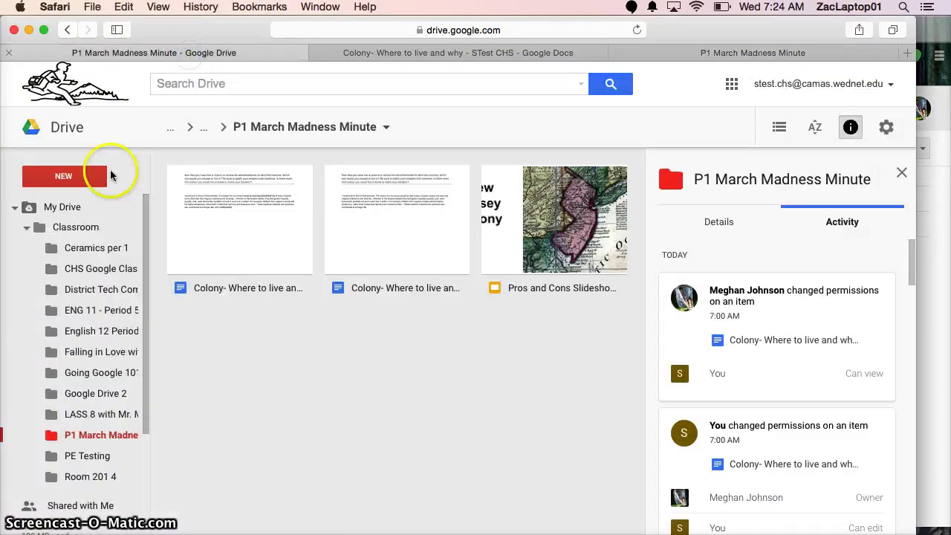
left_click(111, 437)
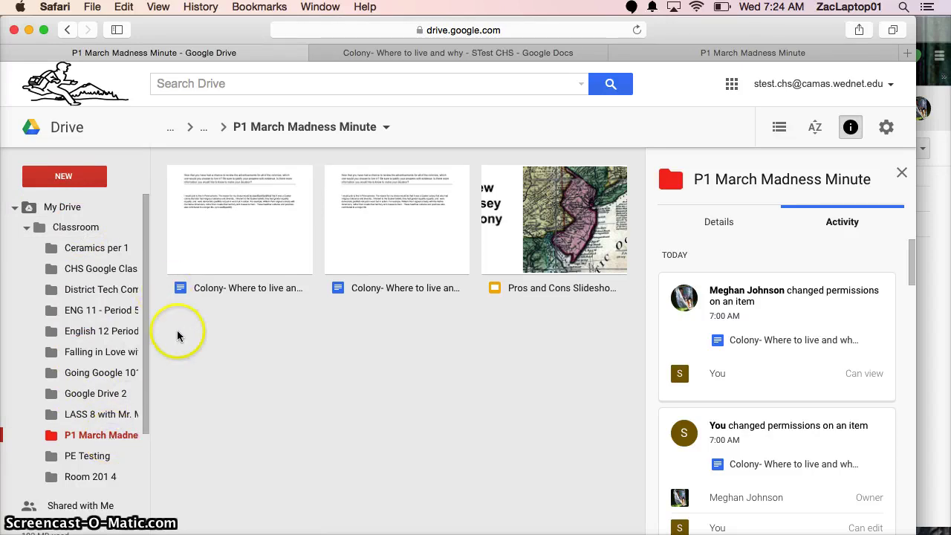